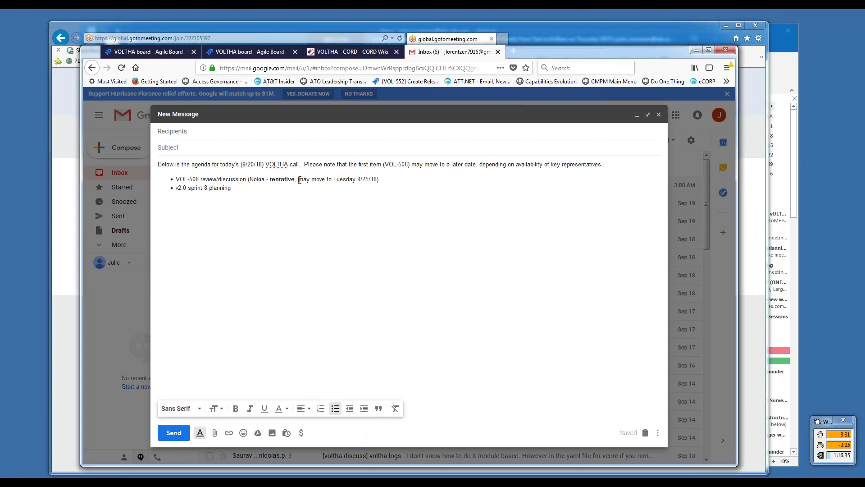
# - Remove 'tentative, may' so the first bullet reads 'VOL-506 review/discussion (Nokia - move to Tuesday 9/25/18)'
pyautogui.tripleClick(246, 179)
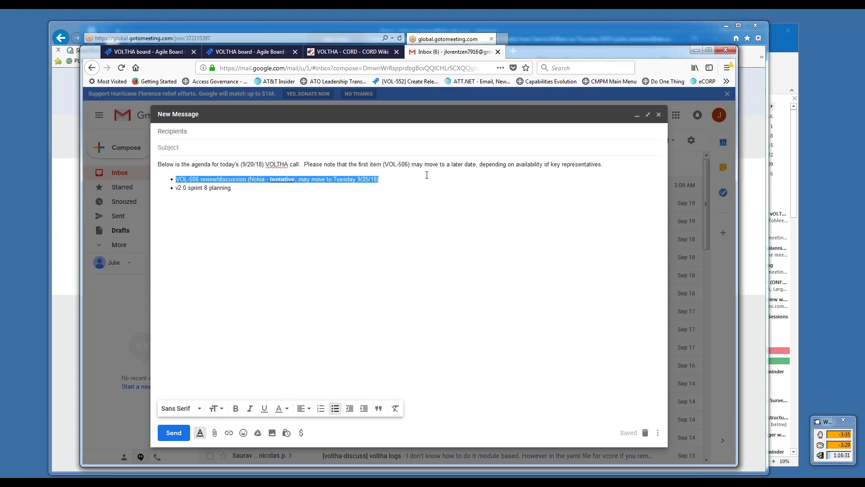
pyautogui.click(370, 180)
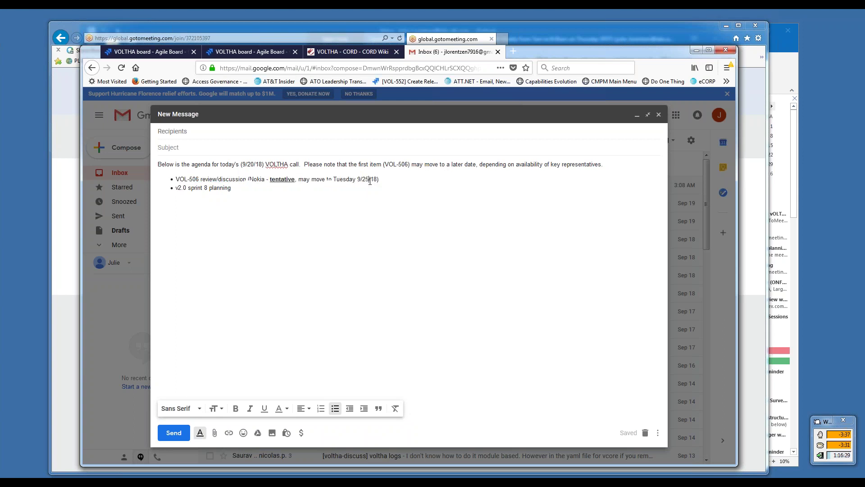
pyautogui.moveTo(332, 180); pyautogui.dragTo(311, 178)
pyautogui.press('BackSpace')
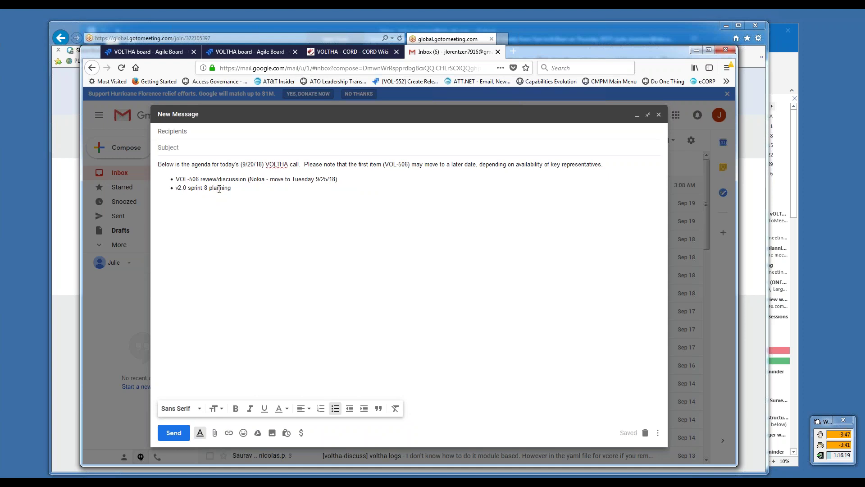
pyautogui.tripleClick(218, 188)
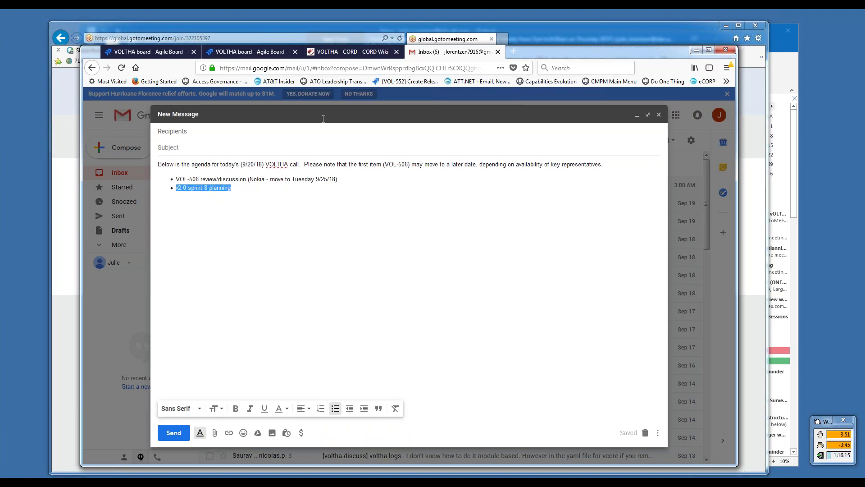
# - Switch to the VOLTHA board in Jira and open its backlog
pyautogui.click(179, 52)
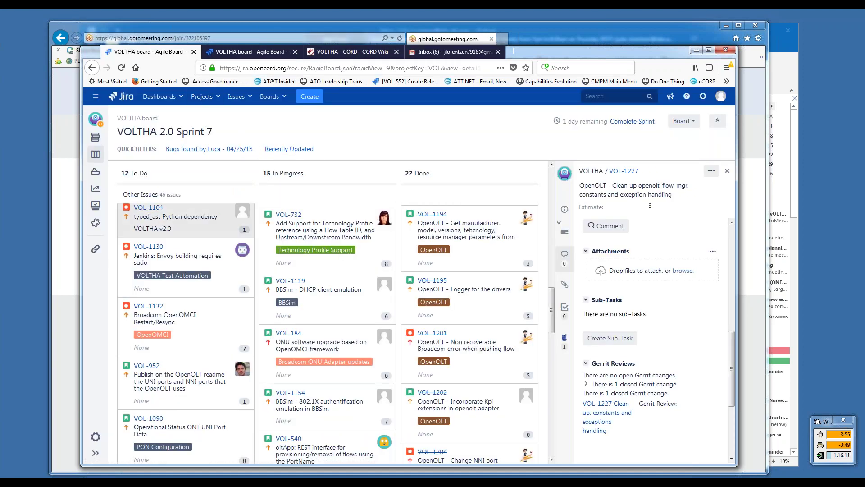
pyautogui.click(94, 138)
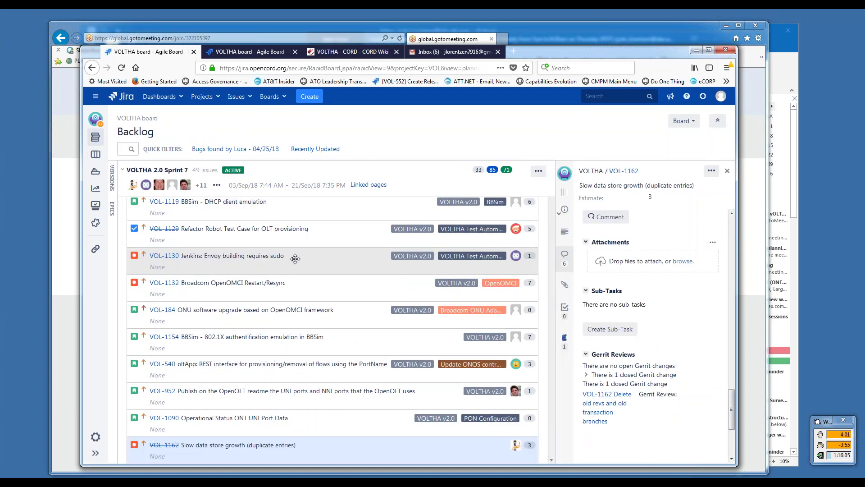
pyautogui.click(550, 460)
# - Scroll through the Sprint 8 and backlog issues and show the Epics panel beside them
pyautogui.scroll(-5, 550, 460)
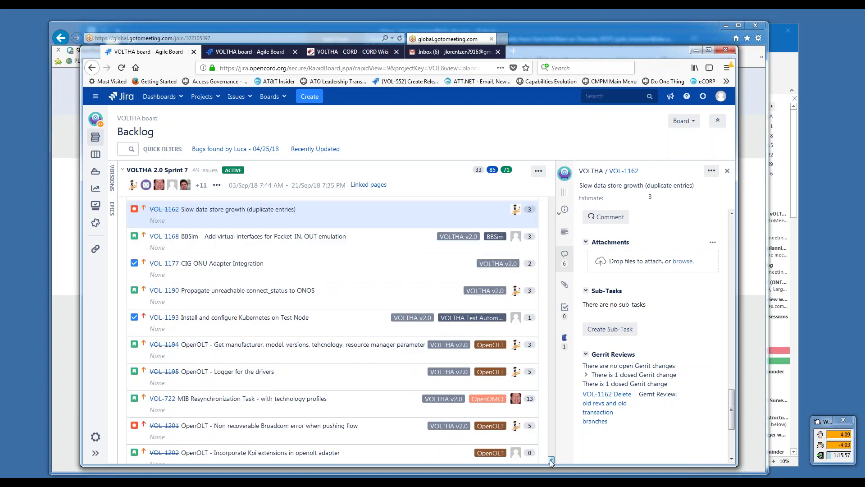
pyautogui.scroll(-5, 550, 460)
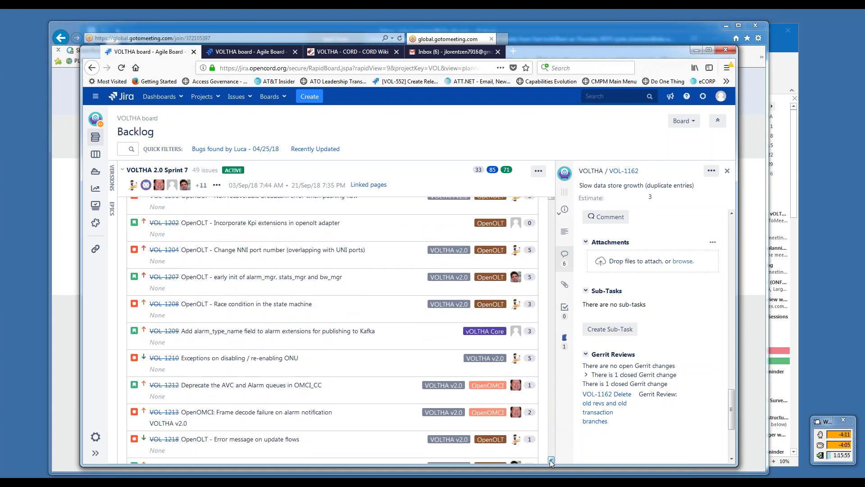
pyautogui.scroll(-5, 550, 460)
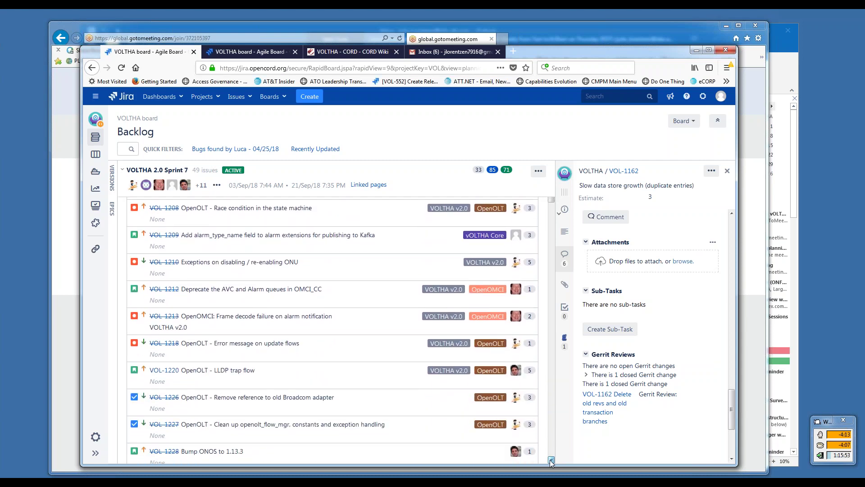
pyautogui.scroll(-3, 550, 459)
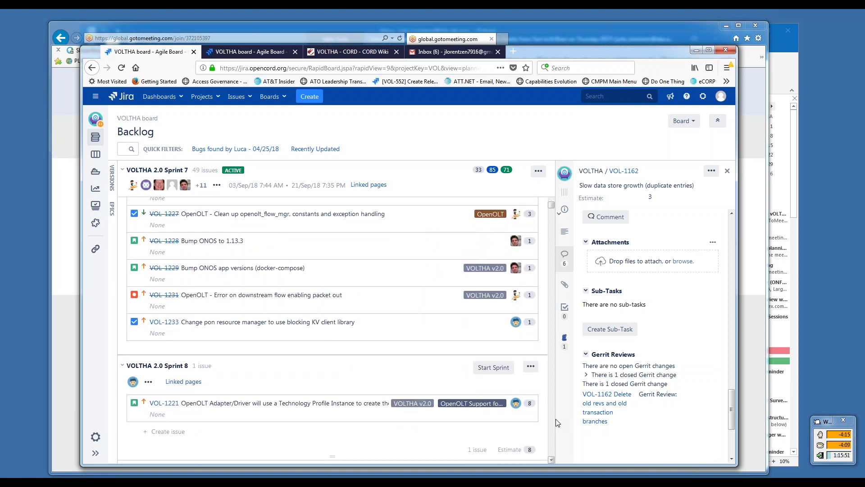
pyautogui.scroll(-5, 554, 459)
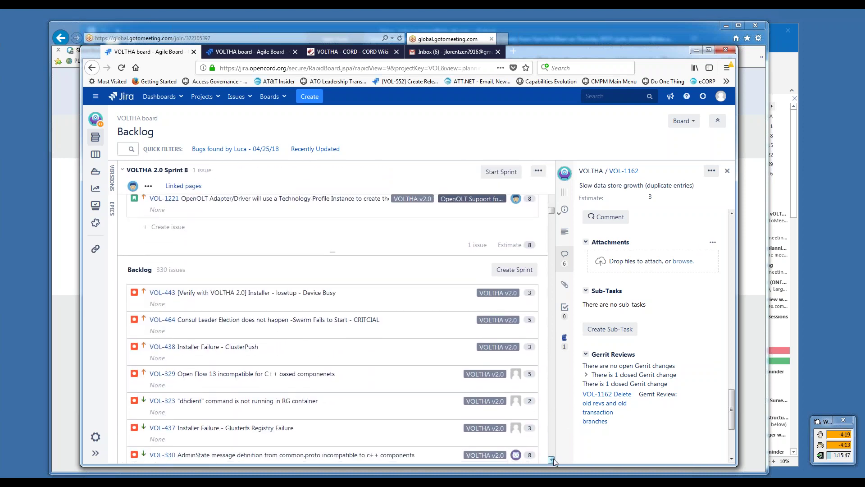
pyautogui.scroll(-2, 554, 458)
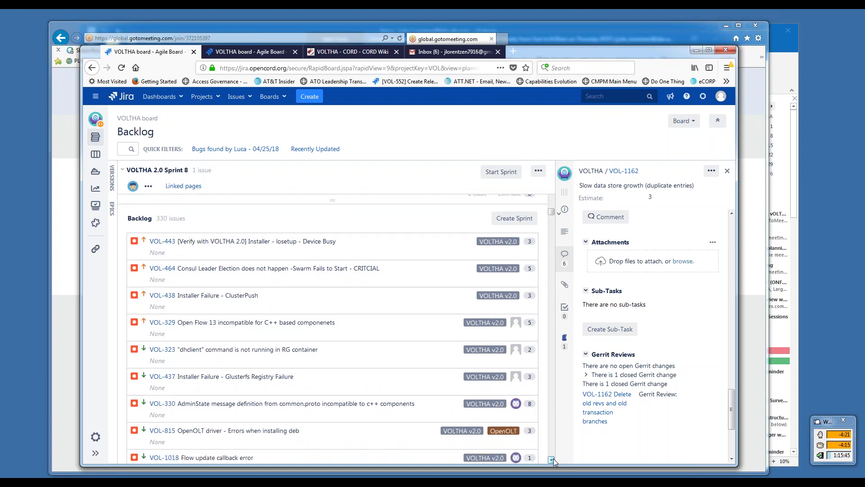
pyautogui.scroll(-2, 553, 458)
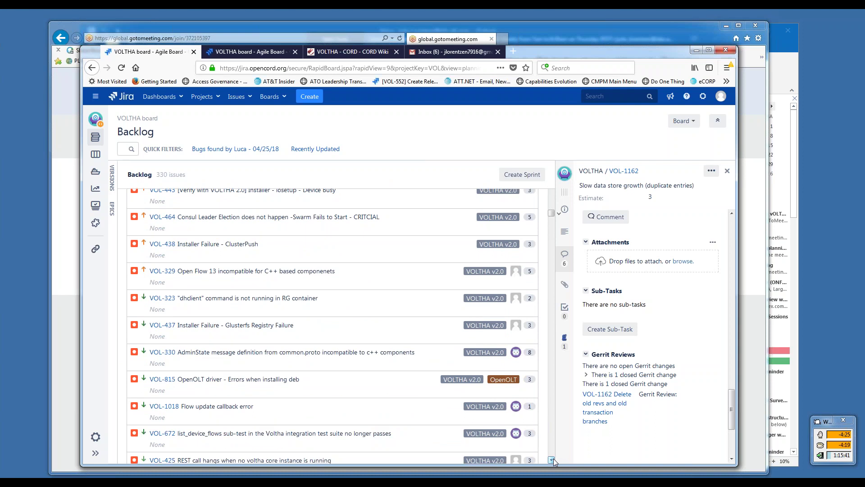
pyautogui.click(111, 210)
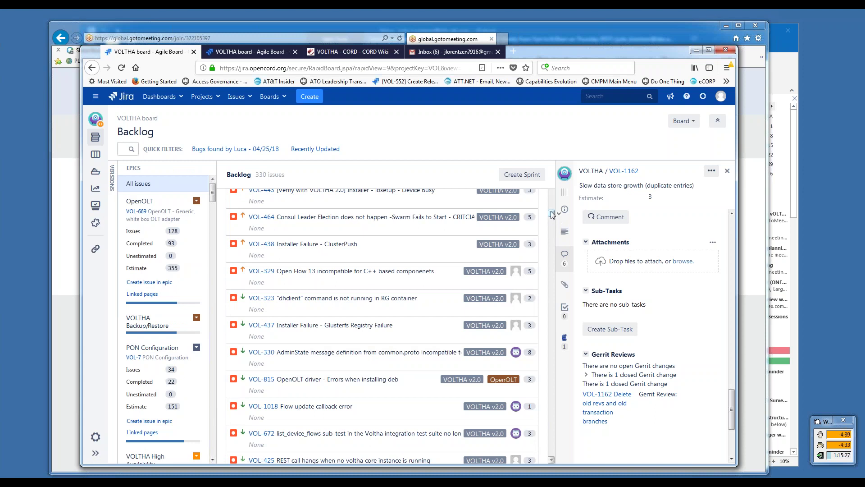
pyautogui.scroll(5, 552, 214)
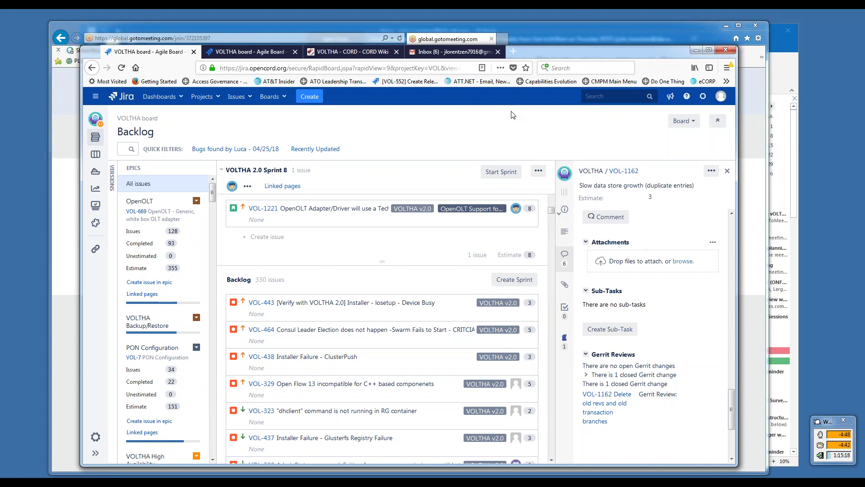
# - Add the bullet 'proposal to tag v1.5 by end of next week' with the owner's name after VOL-506
pyautogui.click(454, 52)
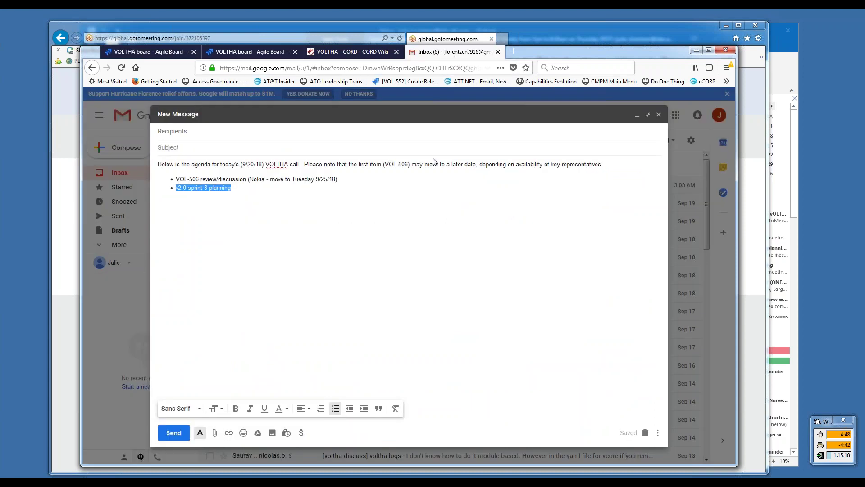
pyautogui.click(278, 190)
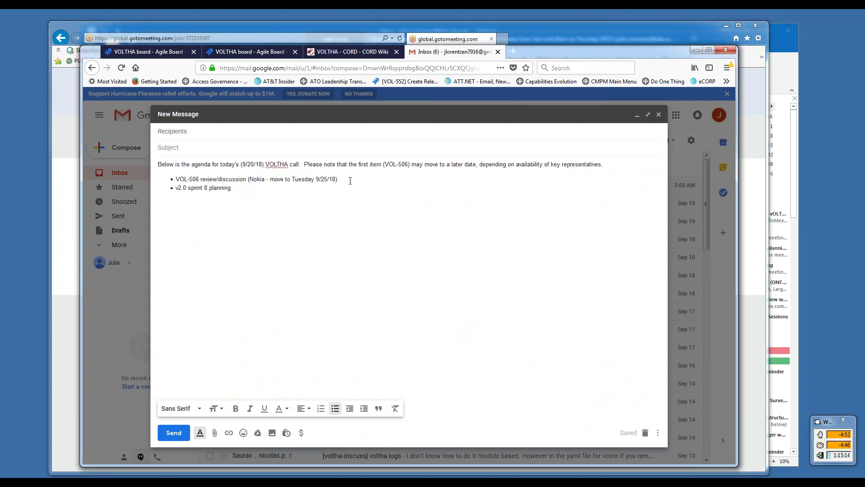
pyautogui.press('Return')
pyautogui.write('propo')
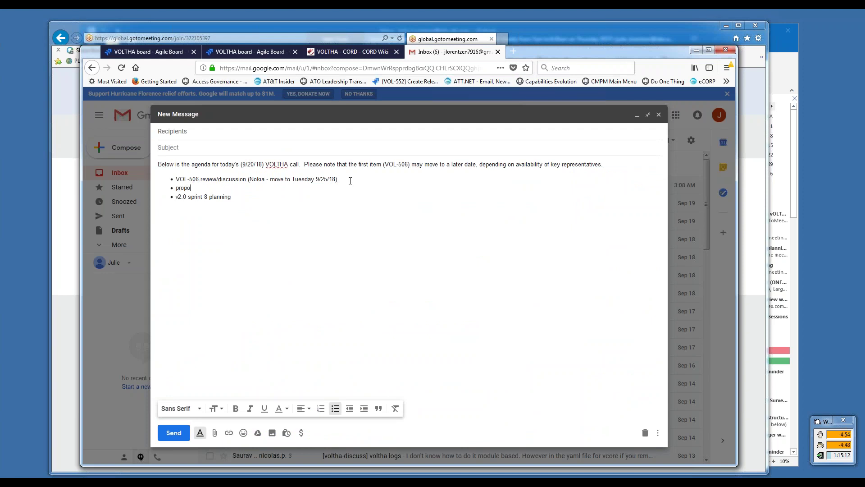
pyautogui.write('sal to tag v1.5 by end of next week')
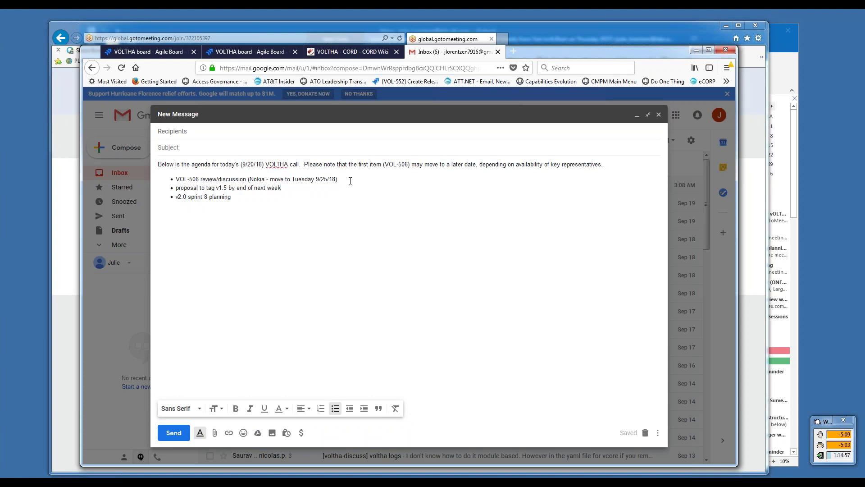
pyautogui.write('(Shawn')
# - Add the sub-bullet 'would provide official release for AT&T deployment, ONF SEBA demo, BBWF' under the v1.5 proposal
pyautogui.press('Return')
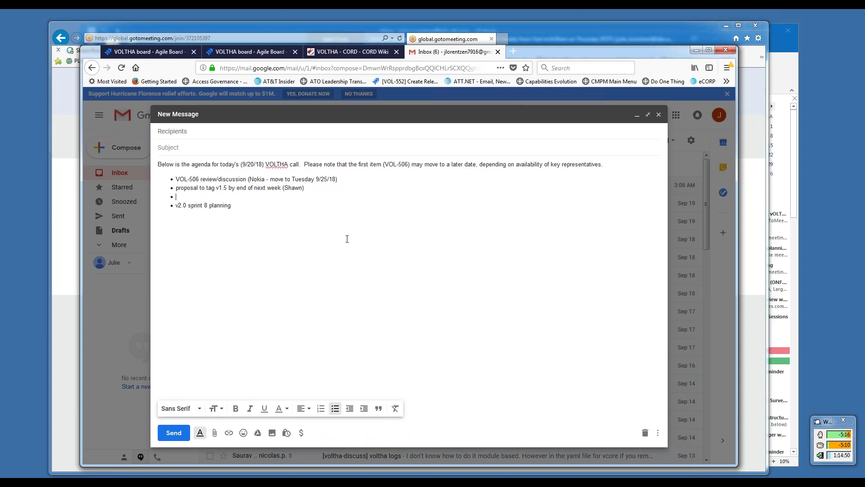
pyautogui.click(364, 408)
pyautogui.write('would provide official release')
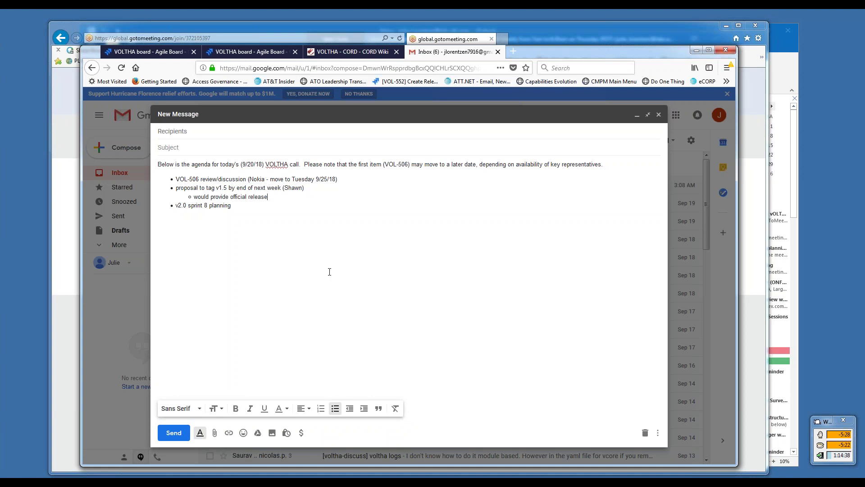
pyautogui.write(' for')
pyautogui.write(' AT&T')
pyautogui.write(' dep')
pyautogui.write('p')
pyautogui.write('loyment')
pyautogui.write(', ONF demo.')
pyautogui.write(' BBW')
pyautogui.write('F')
pyautogui.click(341, 197)
pyautogui.write('SEBA')
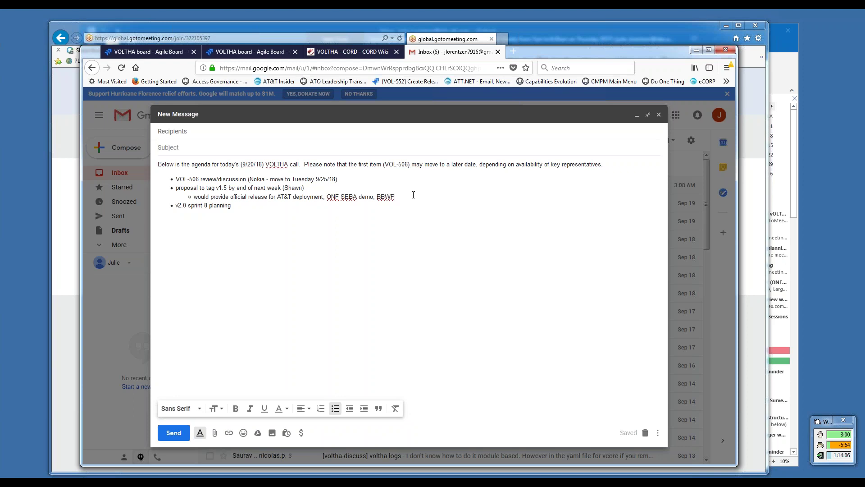
pyautogui.press('Return')
# - Replace the draft sub-bullet text with 'cherry-pick fixes?' and prefix it with the speaker's name
pyautogui.write('expect to be ')
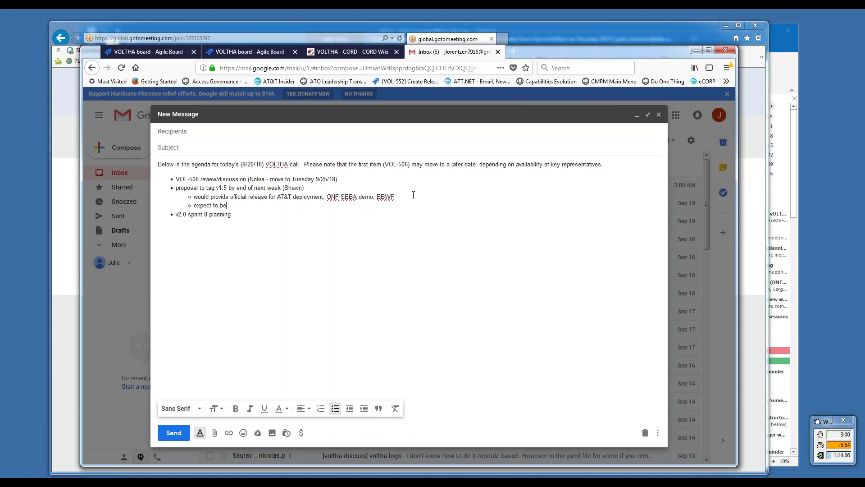
pyautogui.write('more stable than earlier 1.x')
pyautogui.press('BackSpace')
pyautogui.press('BackSpace')
pyautogui.press('BackSpace')
pyautogui.press('BackSpace')
pyautogui.press('BackSpace')
pyautogui.press('BackSpace')
pyautogui.press('BackSpace')
pyautogui.press('BackSpace')
pyautogui.press('BackSpace')
pyautogui.press('BackSpace')
pyautogui.press('BackSpace')
pyautogui.press('BackSpace')
pyautogui.press('BackSpace')
pyautogui.press('BackSpace')
pyautogui.press('BackSpace')
pyautogui.press('BackSpace')
pyautogui.press('BackSpace')
pyautogui.press('BackSpace')
pyautogui.press('BackSpace')
pyautogui.press('BackSpace')
pyautogui.press('BackSpace')
pyautogui.press('BackSpace')
pyautogui.press('BackSpace')
pyautogui.press('BackSpace')
pyautogui.press('BackSpace')
pyautogui.write('cherry-pick')
pyautogui.write('fixe')
pyautogui.click(194, 205)
pyautogui.write('Chip:')
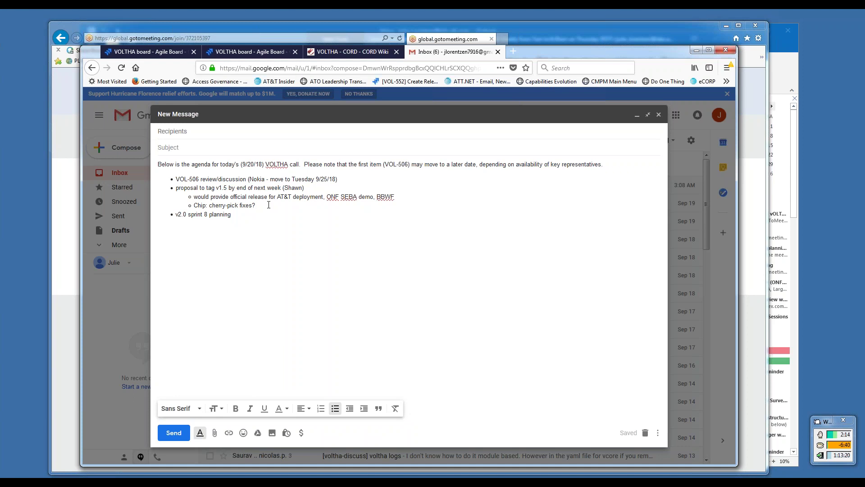
# - Append 'not all OMCI work will be ready, adapter changes, etc (may need to bring in additional fixes for BBWF)'
pyautogui.write('not all OMCI work will be ready, adapter cha')
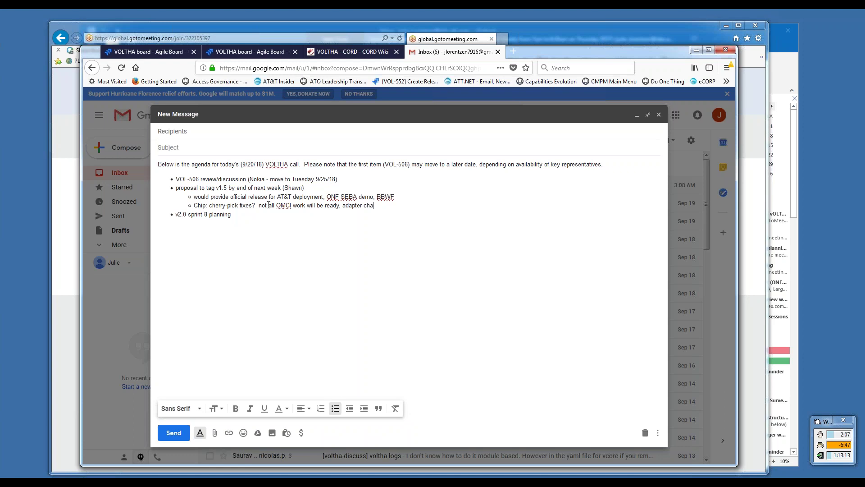
pyautogui.write('nges, etc.')
pyautogui.write('(may need to bring in addition')
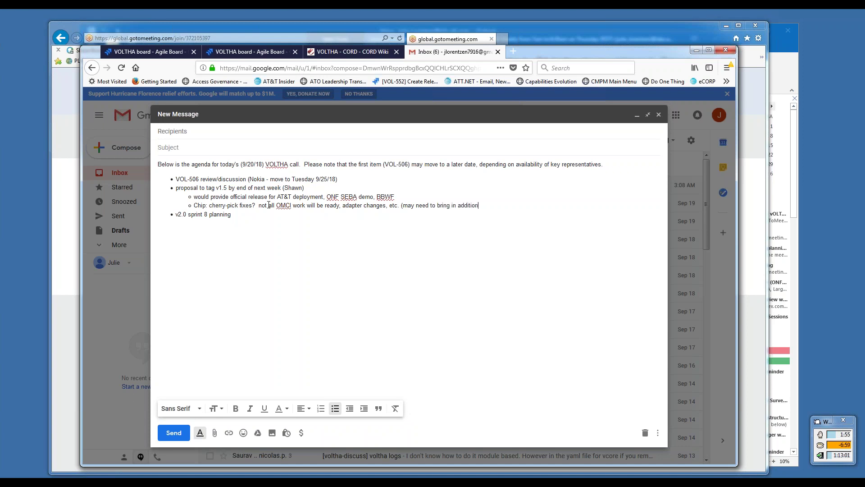
pyautogui.write('al fixes for BBWF)')
# - Add a sub-bullet below the BBWF note: 'discussion over what to include can continue over next week in 1.5'
pyautogui.press('Return')
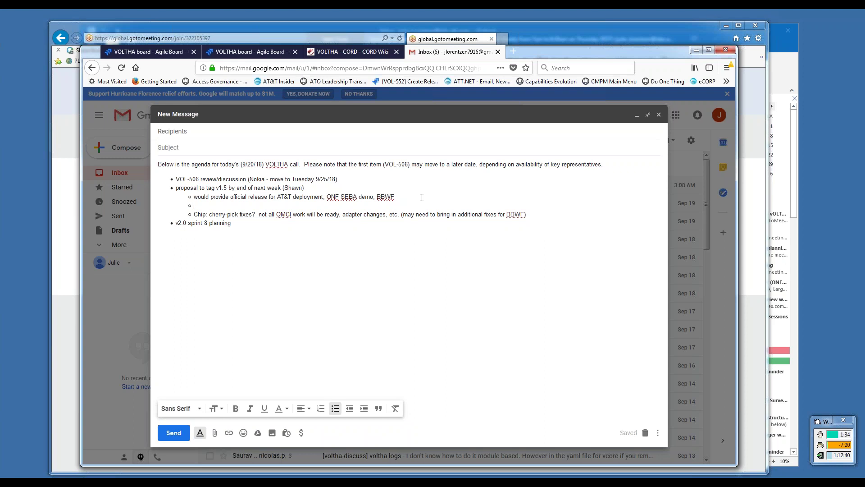
pyautogui.press('BackSpace')
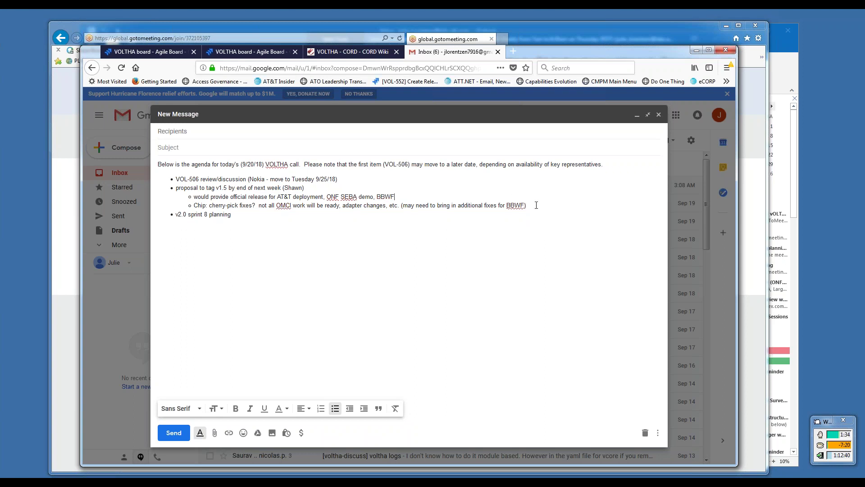
pyautogui.click(537, 205)
pyautogui.press('Return')
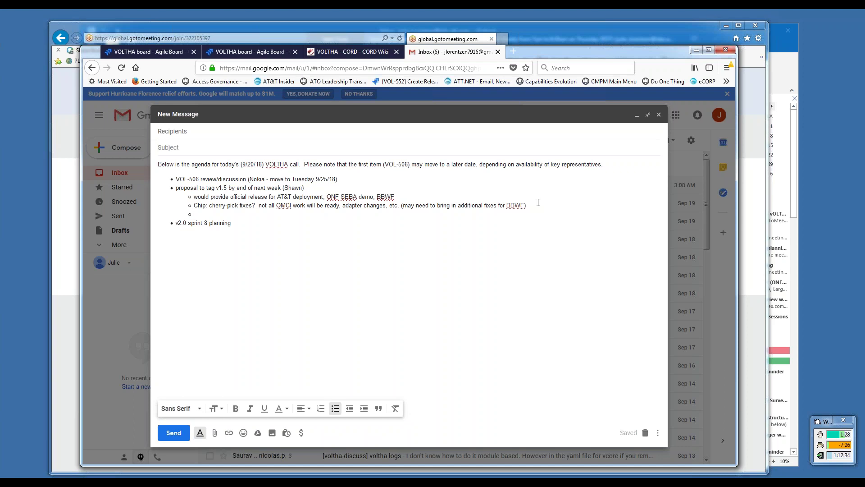
pyautogui.write('discussion over what t')
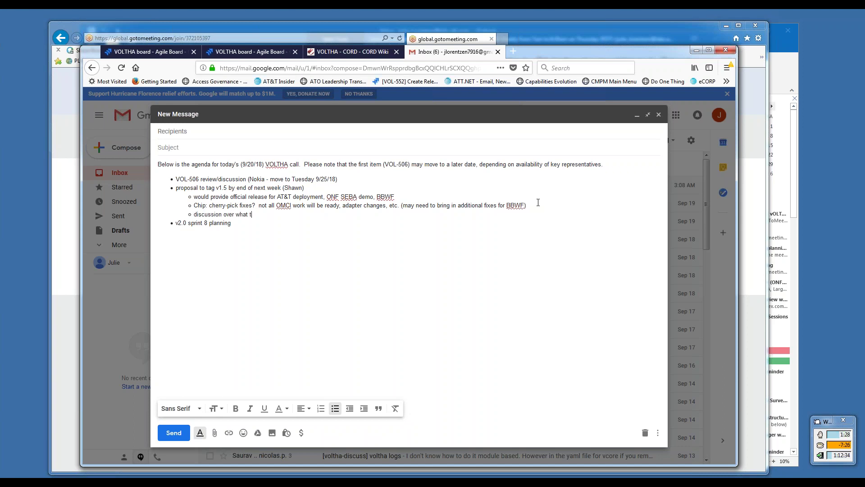
pyautogui.write('o include can continue over next week')
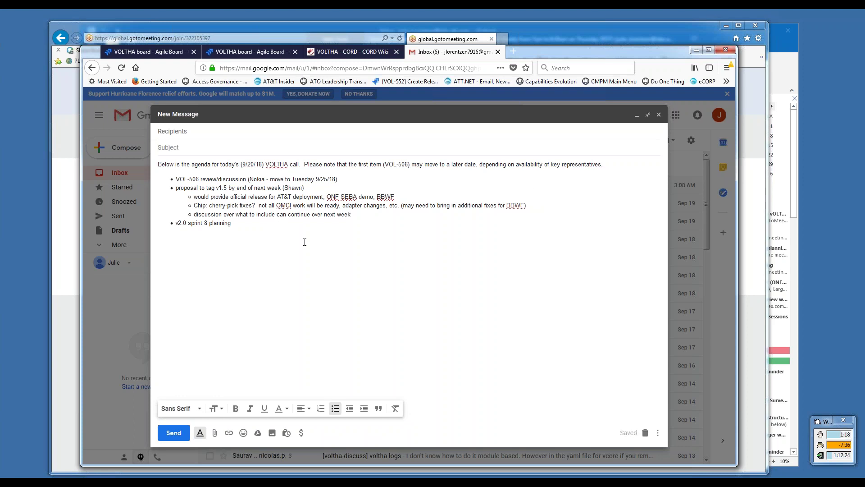
pyautogui.write(' in 1.5')
# - Open an empty line after the 'next week' note, discarding the stray 'no object' text
pyautogui.click(373, 215)
pyautogui.press('Return')
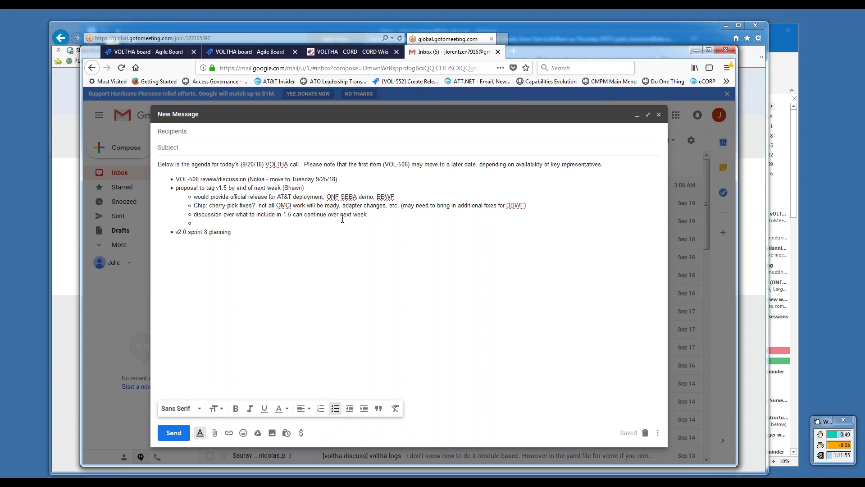
pyautogui.write('no object')
pyautogui.press('BackSpace')
pyautogui.press('BackSpace')
pyautogui.press('BackSpace')
pyautogui.press('BackSpace')
pyautogui.press('BackSpace')
pyautogui.press('BackSpace')
pyautogui.press('BackSpace')
pyautogui.press('BackSpace')
pyautogui.press('BackSpace')
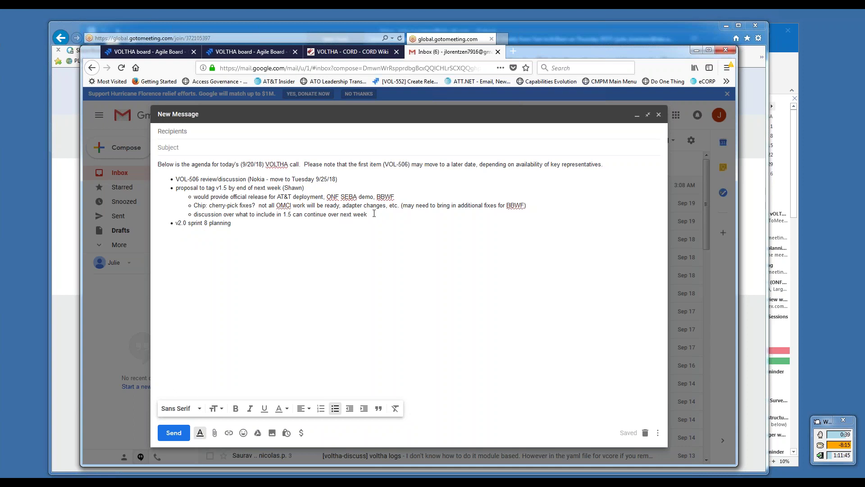
pyautogui.press('Return')
# - Add a top-level agenda item 'future demos?' with an indented empty sub-bullet beneath it
pyautogui.click(350, 408)
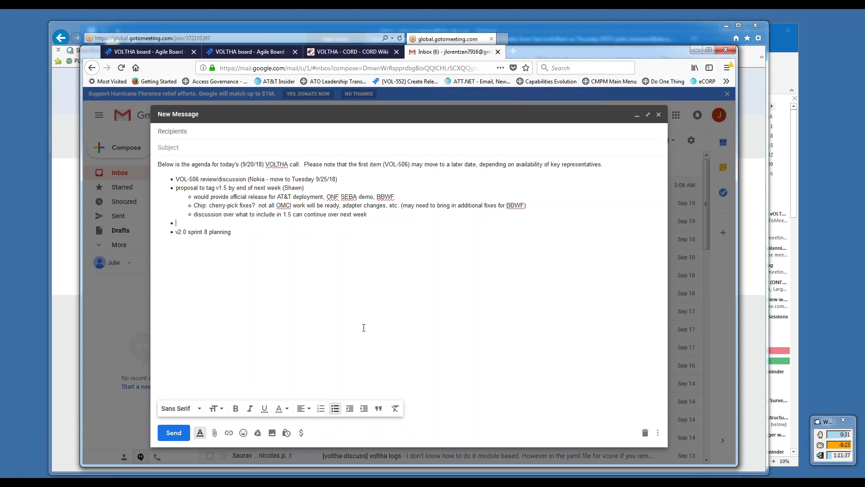
pyautogui.write('future demos?')
pyautogui.press('Return')
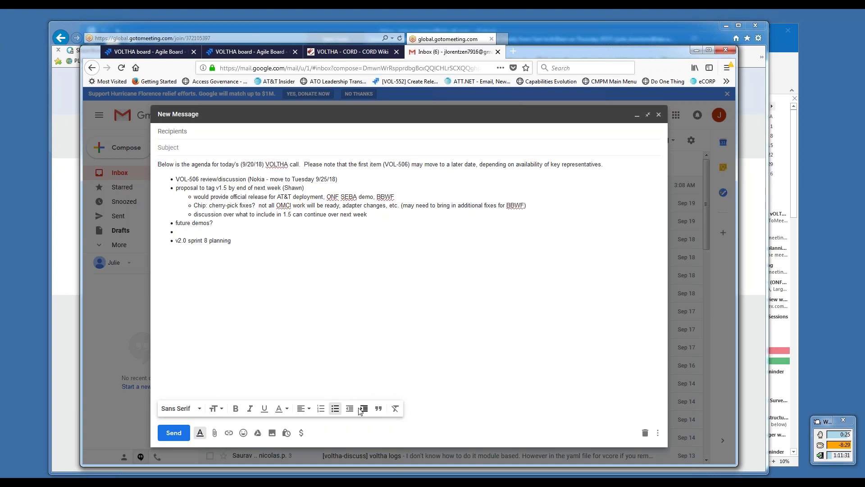
pyautogui.click(364, 408)
# - Enter '9/27/18 (Foundry)' as the sub-bullet under 'future demos?' after checking the calendar date
pyautogui.click(838, 474)
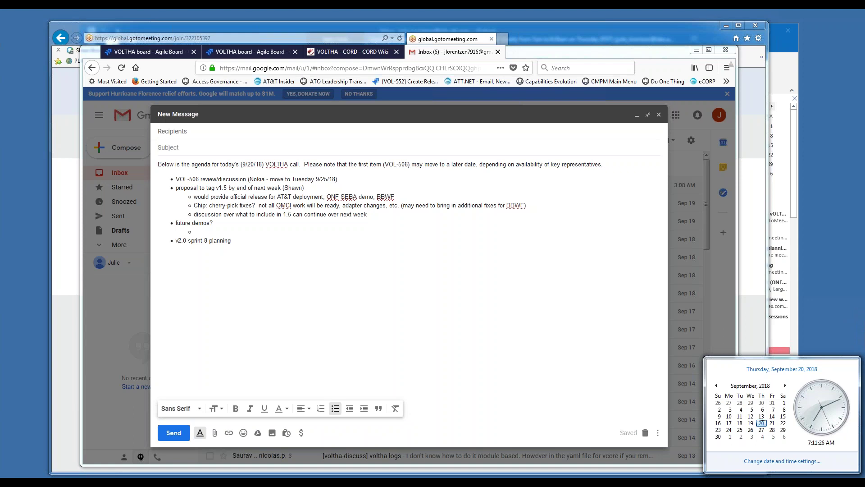
pyautogui.press('Escape')
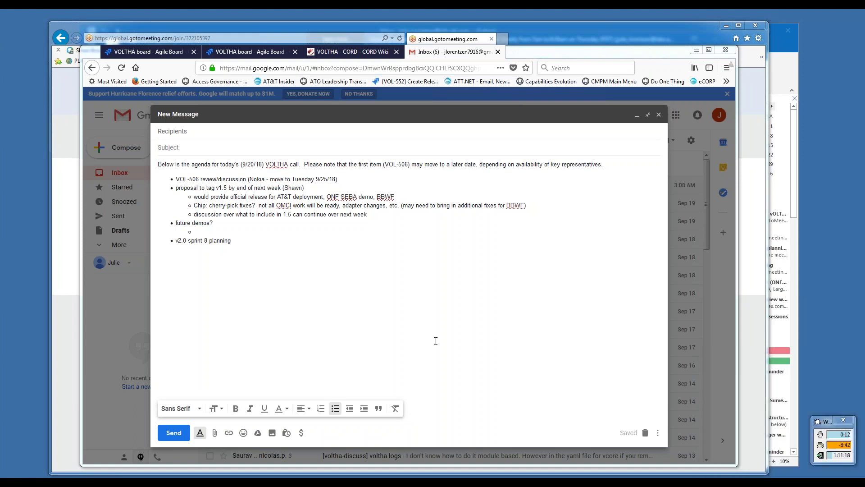
pyautogui.click(214, 233)
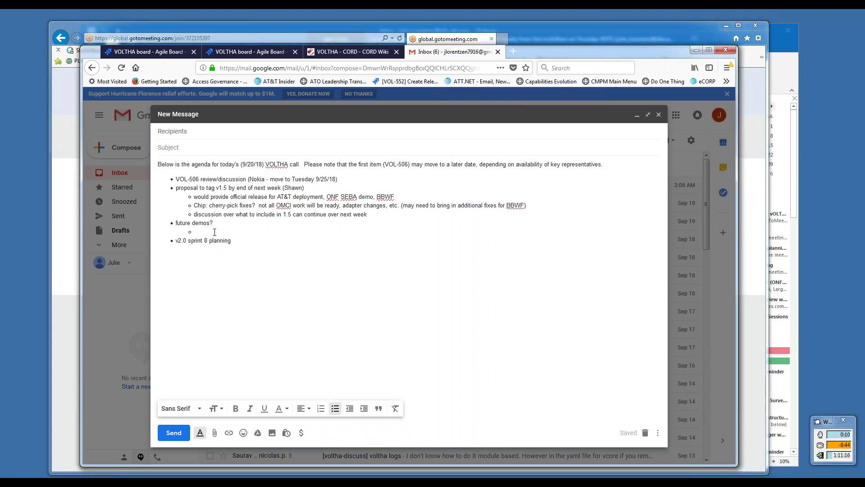
pyautogui.write('9/27/18 (Foundry)')
pyautogui.moveTo(240, 231); pyautogui.dragTo(190, 234)
pyautogui.click(257, 230)
pyautogui.moveTo(246, 231); pyautogui.dragTo(174, 222)
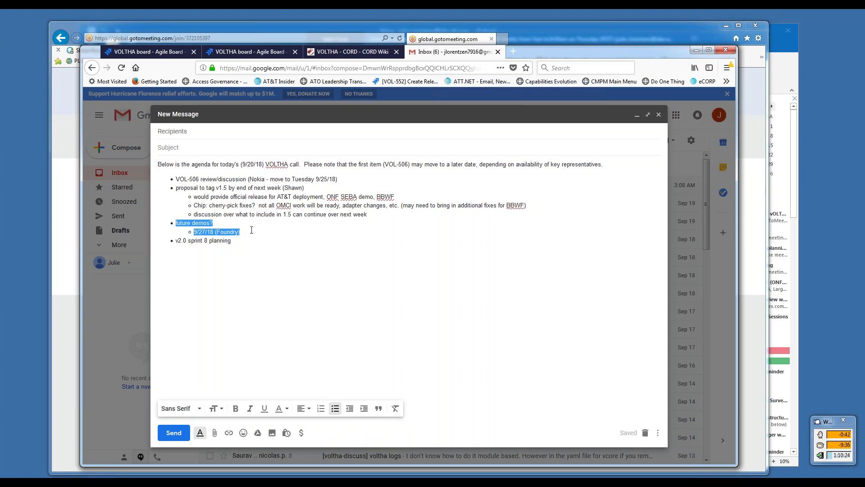
pyautogui.click(246, 231)
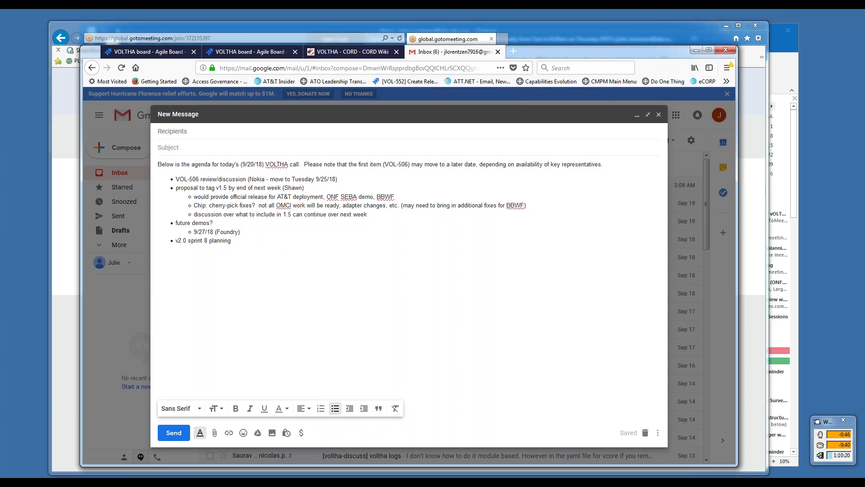
# - Back in Jira, widen the backlog view and open VOL-464, 'Consul Leader Election does not happen'
pyautogui.click(159, 53)
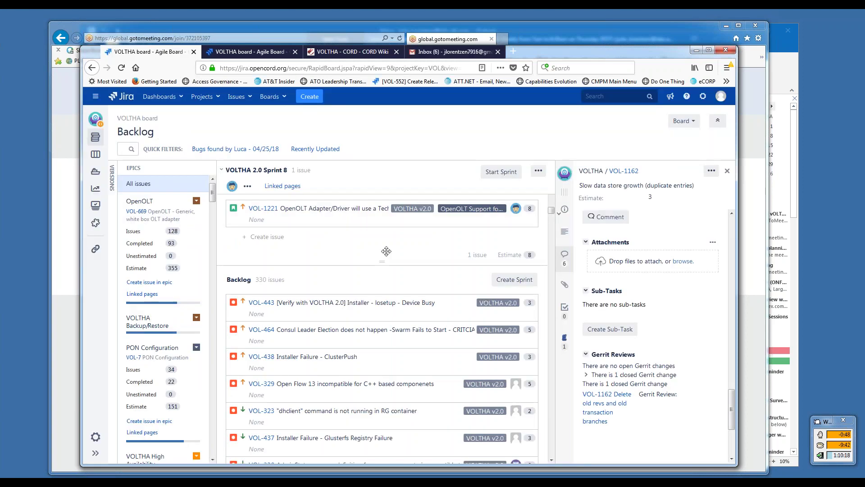
pyautogui.click(552, 459)
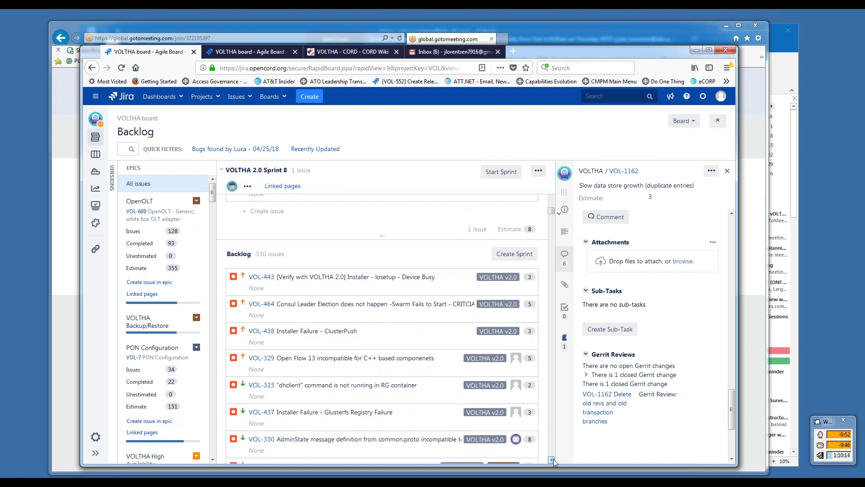
pyautogui.click(552, 459)
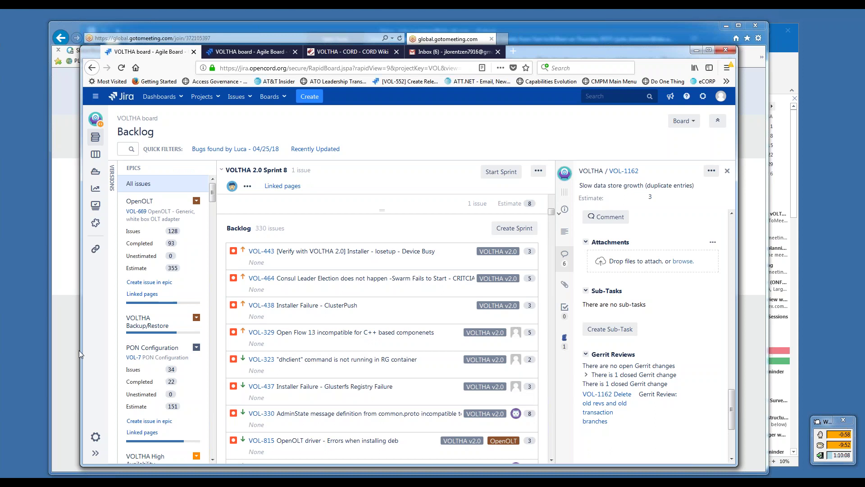
pyautogui.moveTo(80, 351); pyautogui.dragTo(16, 351)
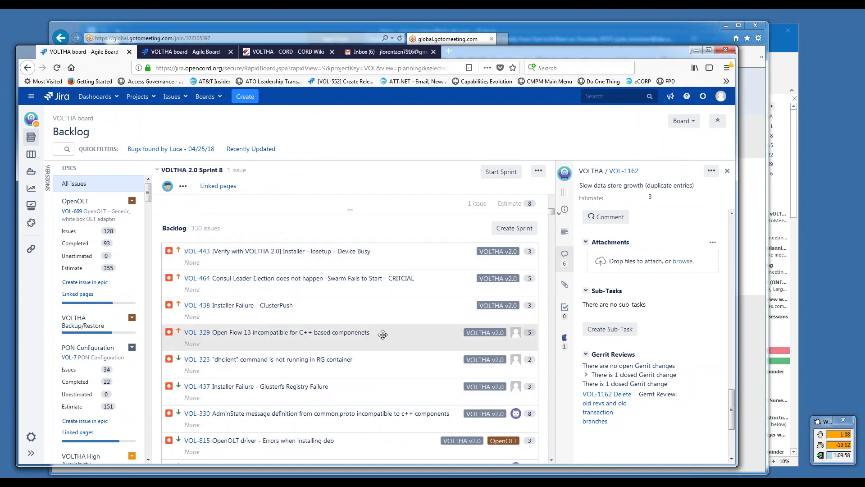
pyautogui.click(551, 460)
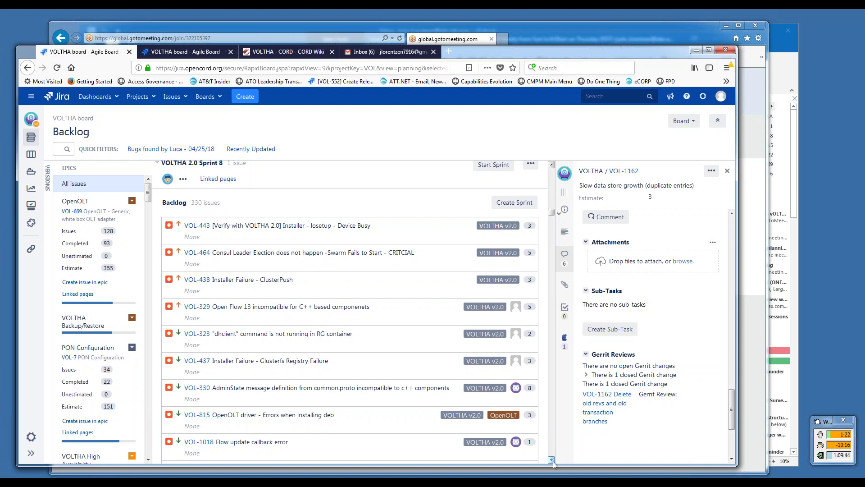
pyautogui.scroll(-7, 553, 461)
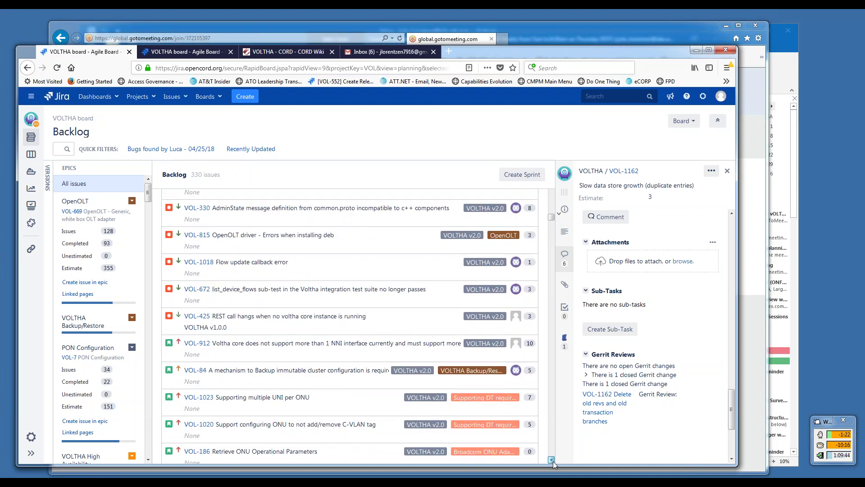
pyautogui.scroll(-3, 553, 461)
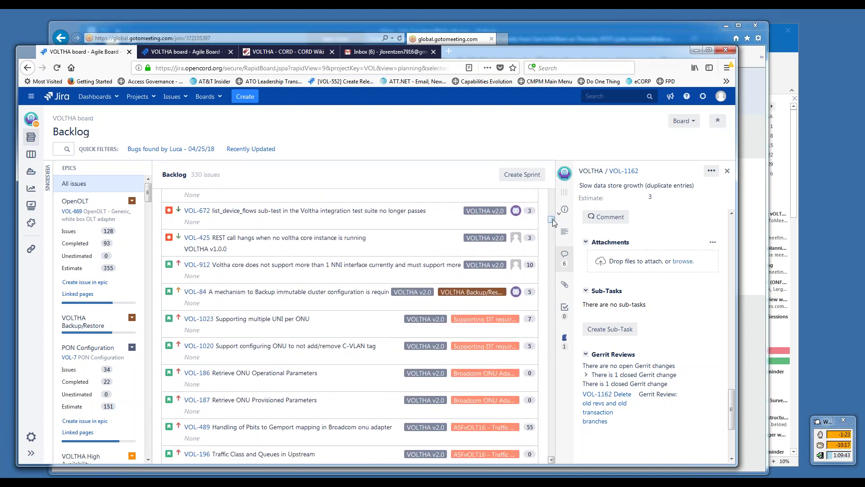
pyautogui.moveTo(553, 218); pyautogui.dragTo(552, 208)
# - Open VOL-464, review its docker swarm mode comments, and start a new empty comment
pyautogui.click(329, 396)
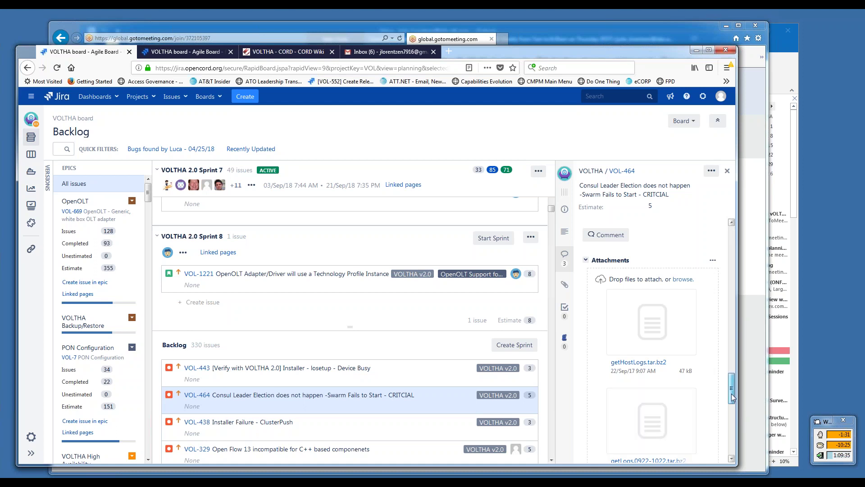
pyautogui.moveTo(731, 394); pyautogui.dragTo(733, 368)
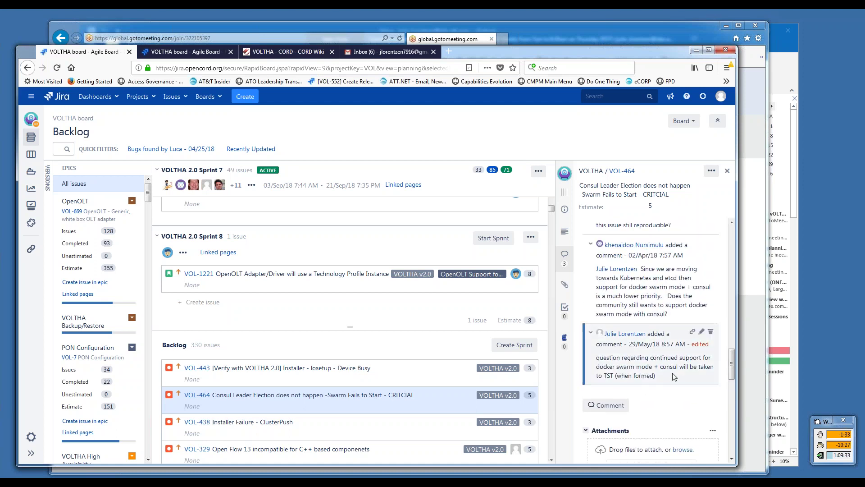
pyautogui.moveTo(657, 376); pyautogui.dragTo(594, 361)
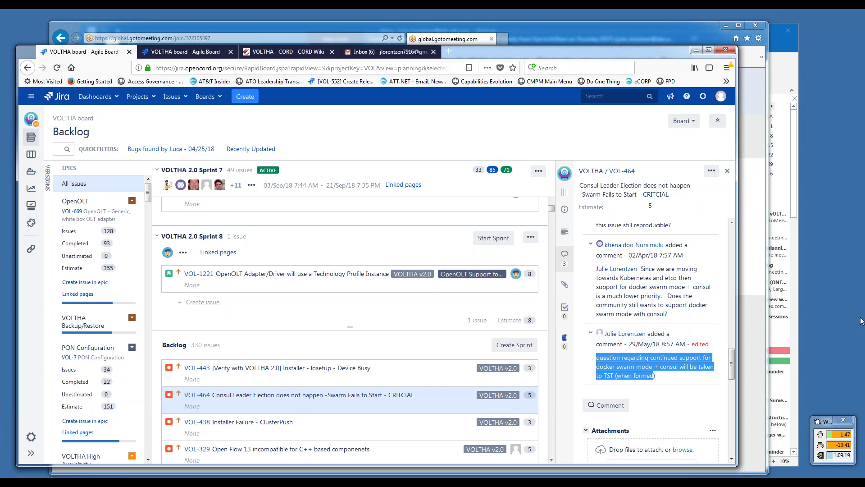
pyautogui.click(862, 275)
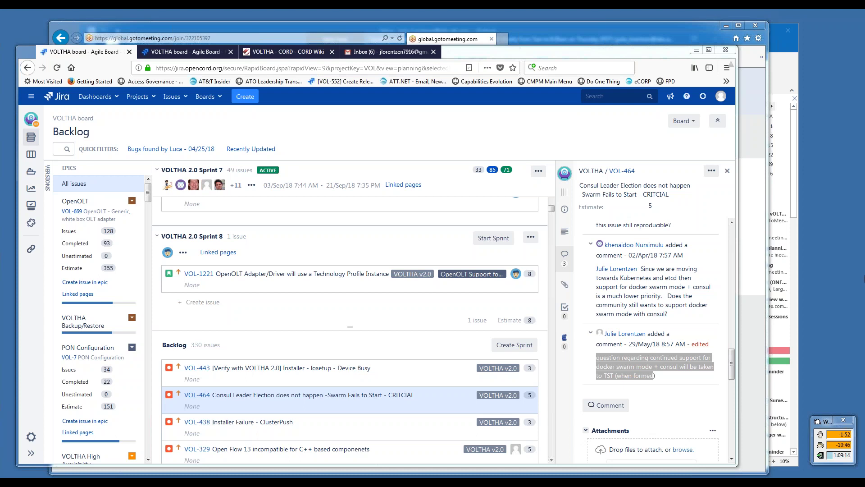
pyautogui.click(674, 380)
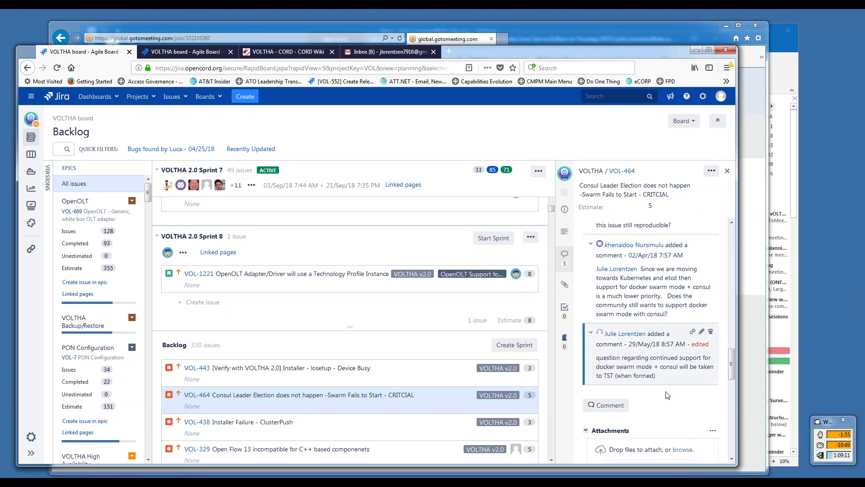
pyautogui.click(618, 407)
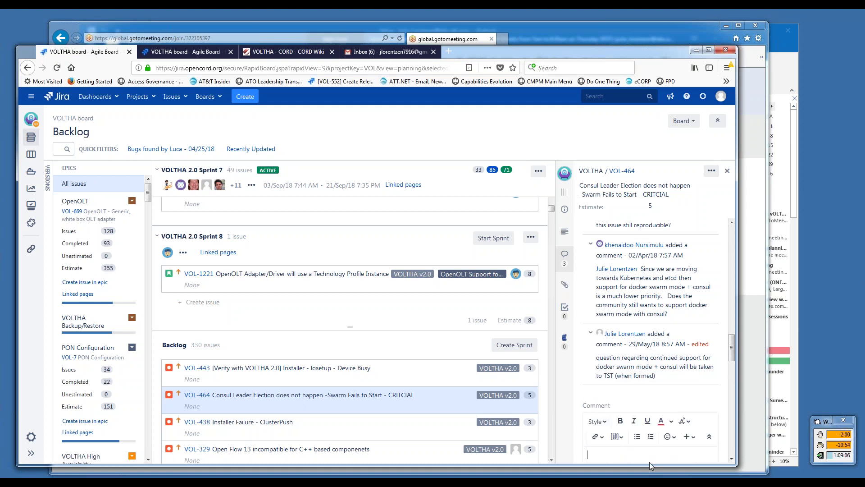
# - Post a VOL-464 comment asking TST to review what/how many permutations to support and whether to deprecate official Consul support
pyautogui.write('Request TST to take')
pyautogui.scroll(-3, 731, 461)
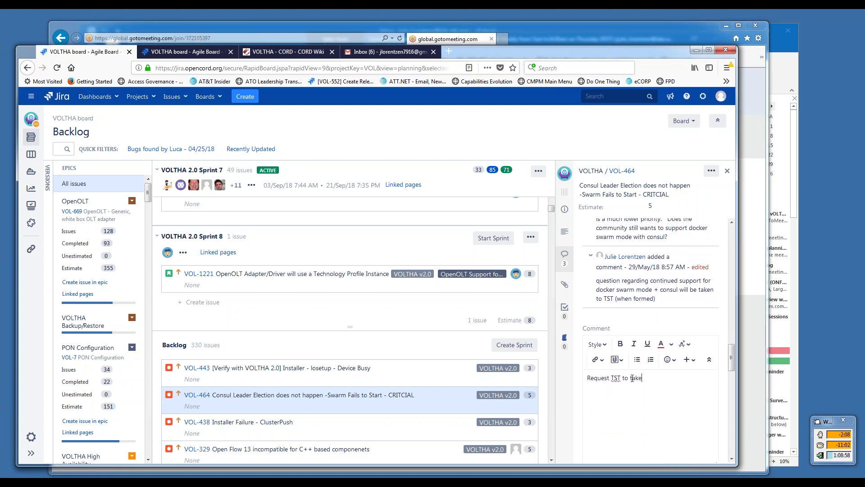
pyautogui.doubleClick(636, 378)
pyautogui.write('review and determine')
pyautogui.write(' how')
pyautogui.press('BackSpace')
pyautogui.press('BackSpace')
pyautogui.press('BackSpace')
pyautogui.write('what/how many permutations ')
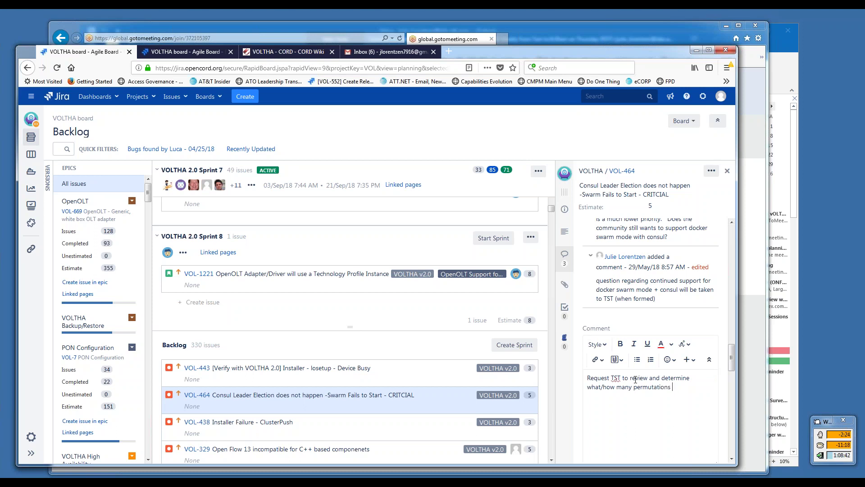
pyautogui.write('need to be supported going forward.  Do we deprecate supp')
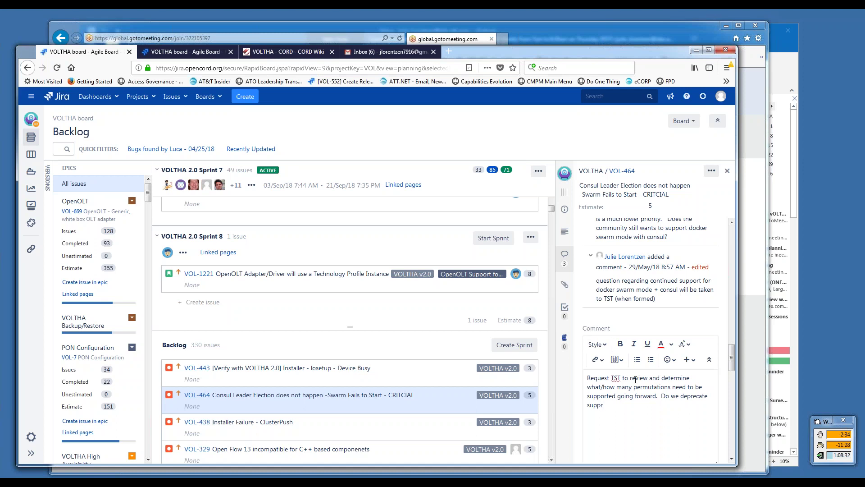
pyautogui.write('ort for Consul, etc.')
pyautogui.moveTo(734, 362); pyautogui.dragTo(735, 369)
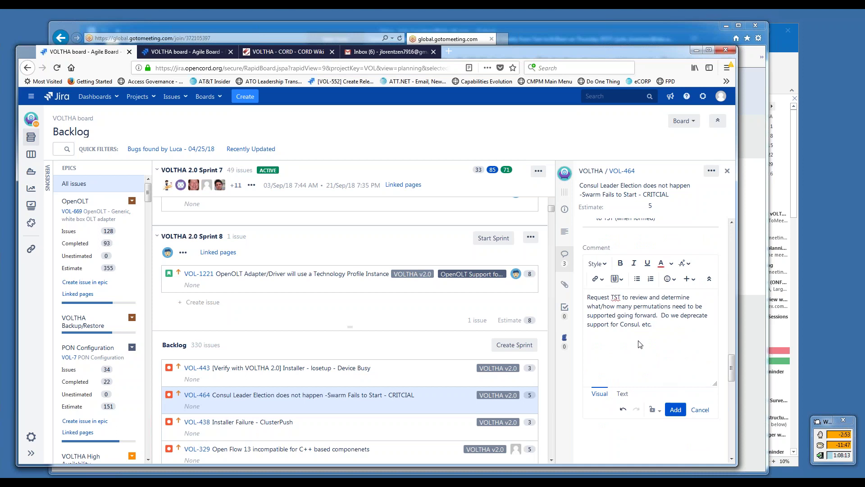
pyautogui.doubleClick(646, 324)
pyautogui.press('BackSpace')
pyautogui.write('official')
pyautogui.click(676, 410)
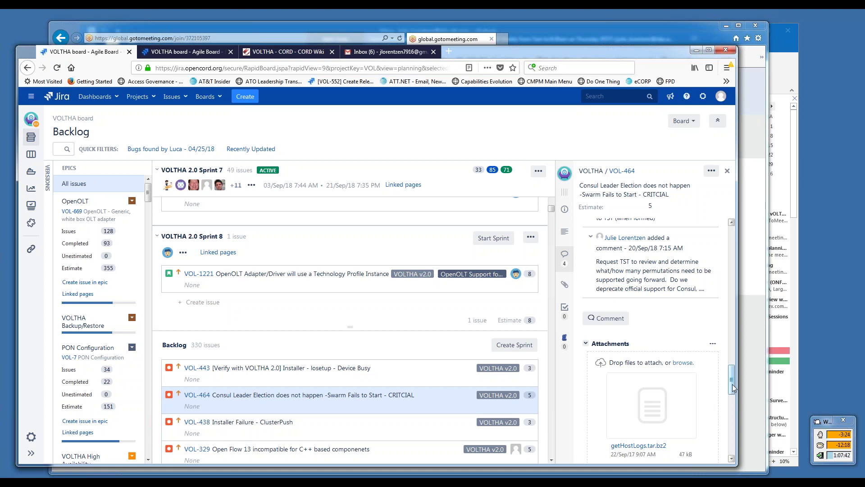
# - Open the posted VOL-464 comment in the Edit Comment dialog
pyautogui.click(552, 461)
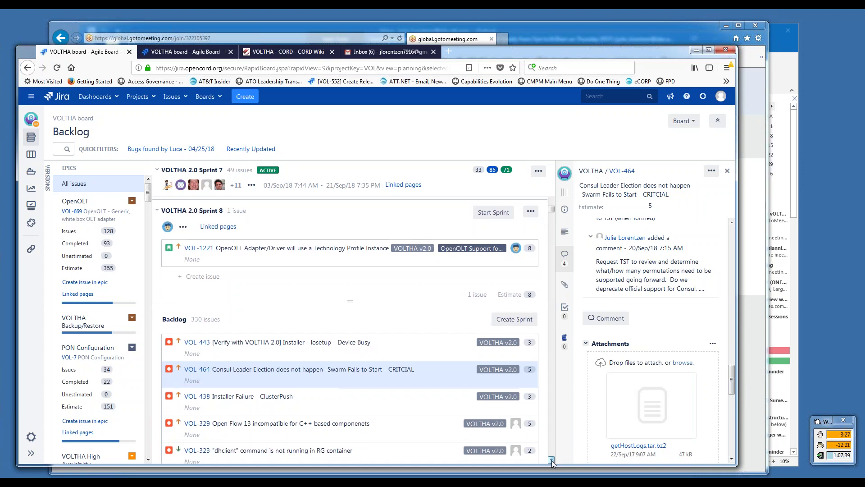
pyautogui.click(552, 461)
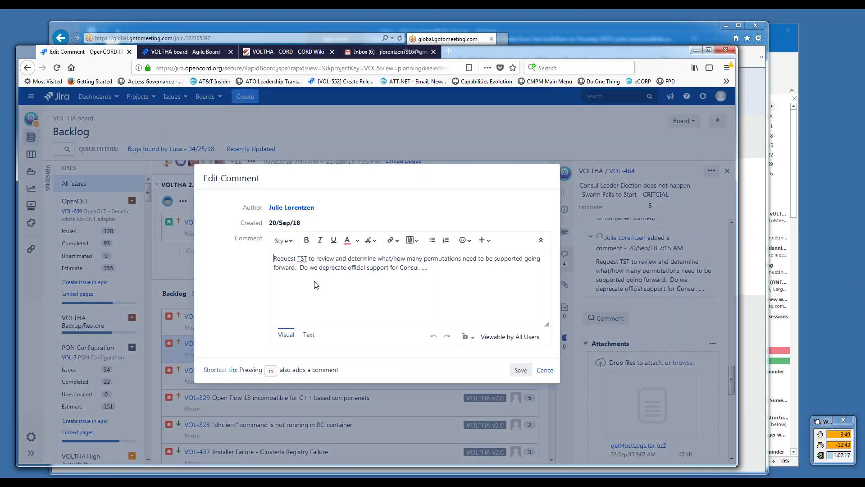
# - Replace the comment wording so it reads 'TST polled on 9/20/18:'
pyautogui.moveTo(274, 258); pyautogui.dragTo(298, 259)
pyautogui.press('BackSpace')
pyautogui.moveTo(285, 258); pyautogui.dragTo(404, 269)
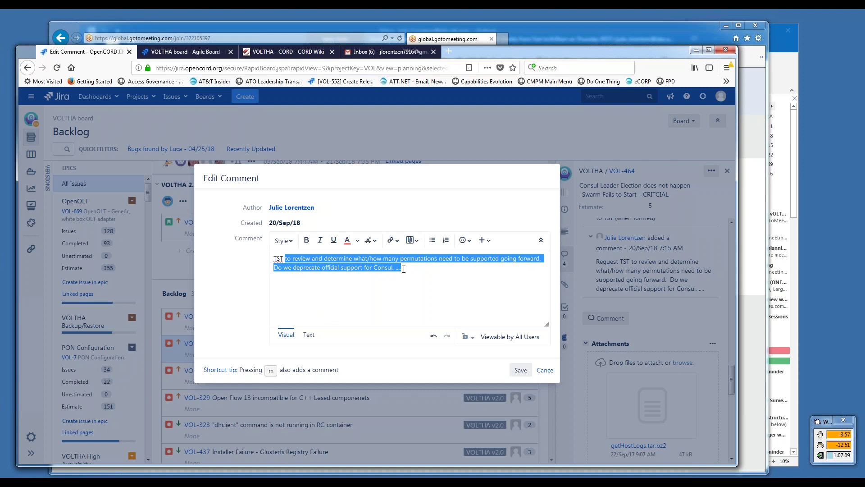
pyautogui.write('polled on')
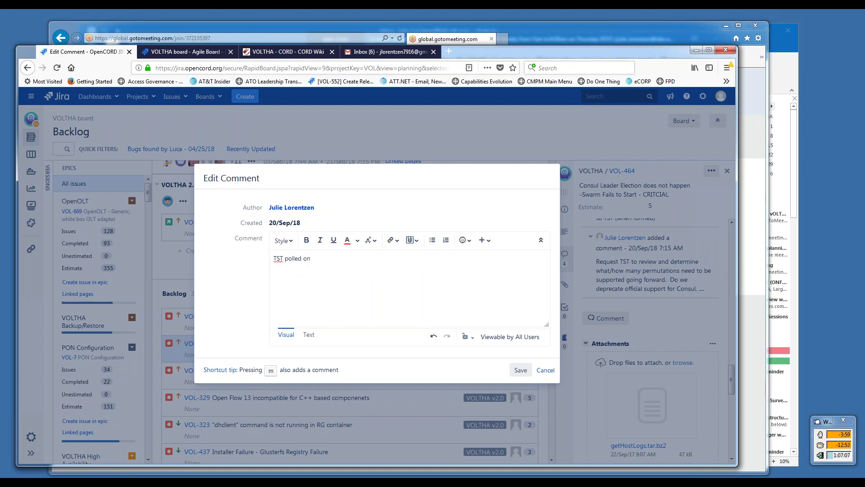
pyautogui.write(' 9/208')
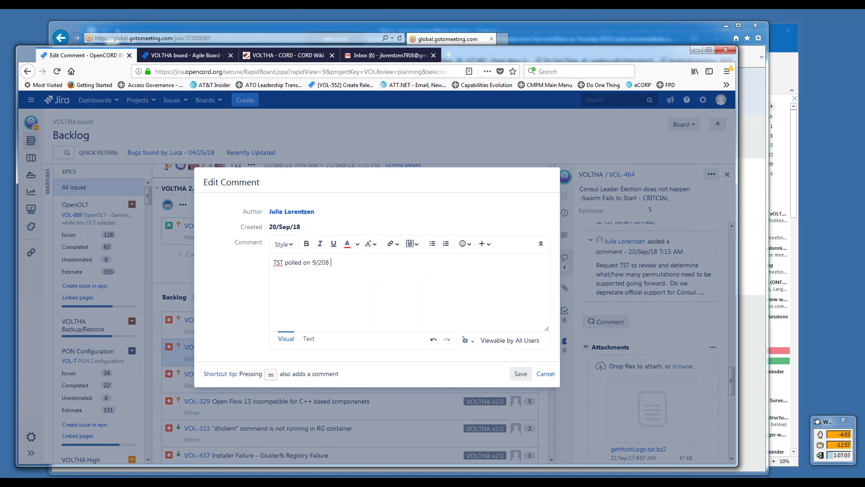
pyautogui.press('BackSpace')
pyautogui.press('BackSpace')
pyautogui.press('BackSpace')
pyautogui.write('0/18;')
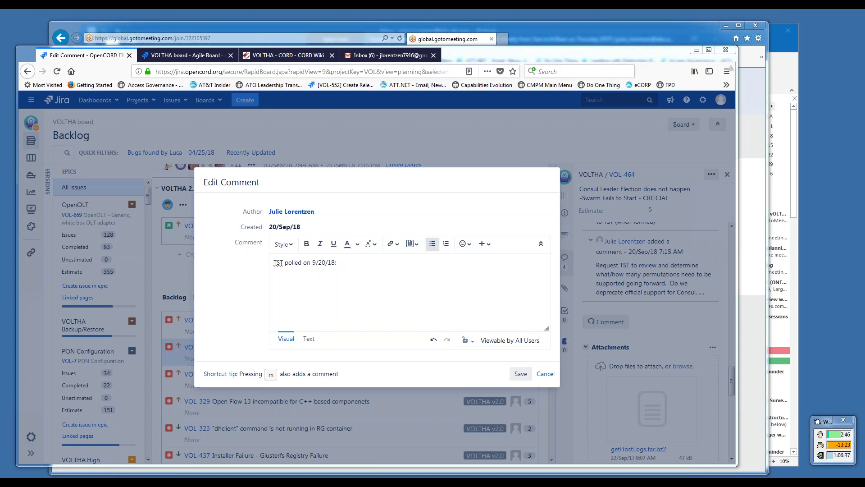
# - Place the cursor at the end of the 'TST polled on 9/20/18:' comment to keep editing
pyautogui.click(345, 263)
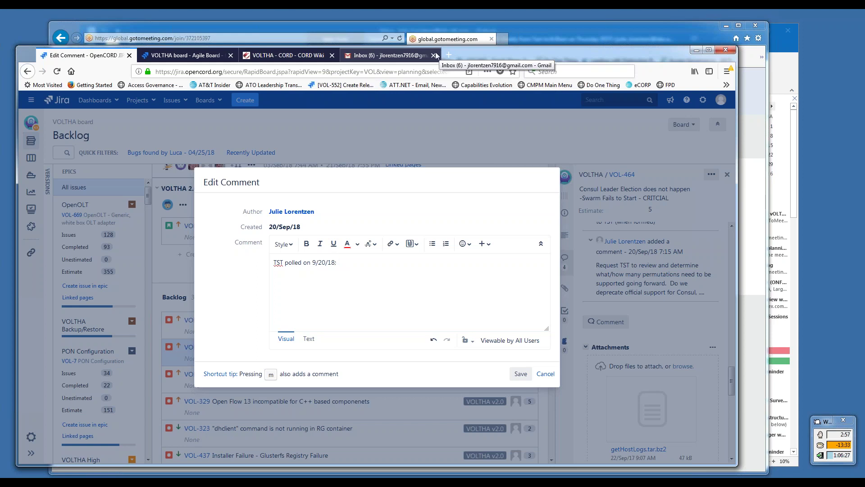
# - Below the v1.5 notes, add the outdented bullet 'VOL-464: proposal to deprecate official support for Consul; TST polled,'
pyautogui.click(380, 56)
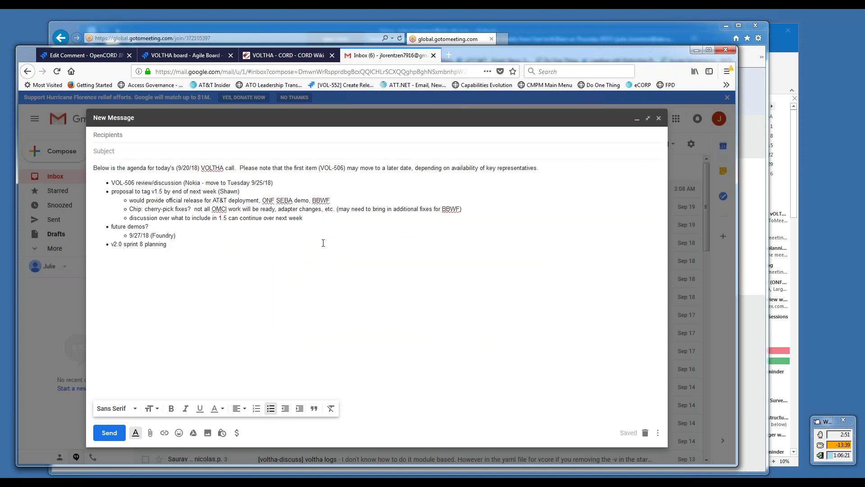
pyautogui.press('Return')
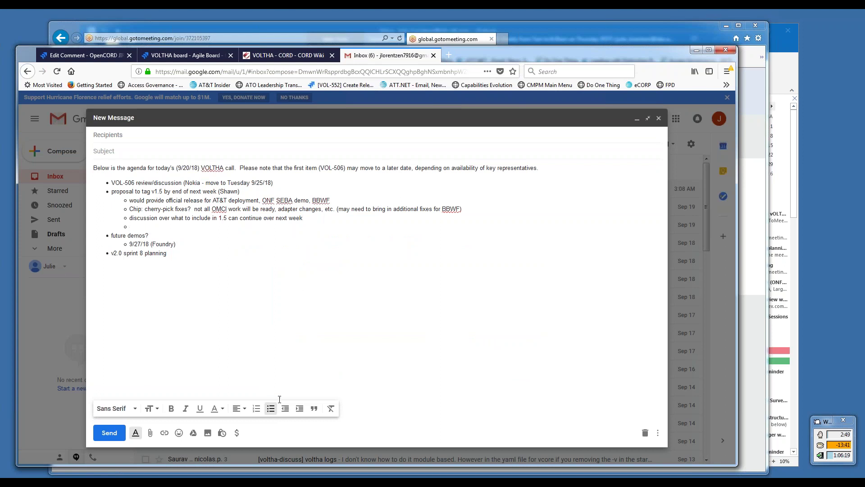
pyautogui.click(286, 408)
pyautogui.write('VOL-464: proposal to formally depre')
pyautogui.tripleClick(182, 231)
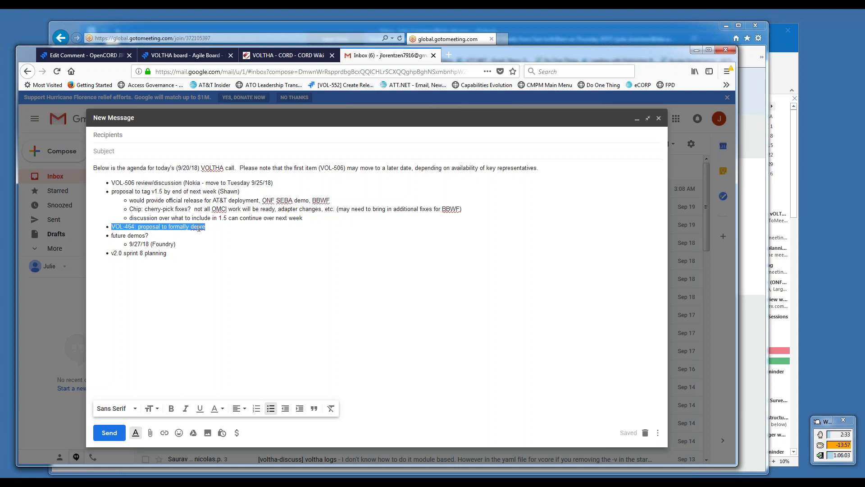
pyautogui.click(183, 226)
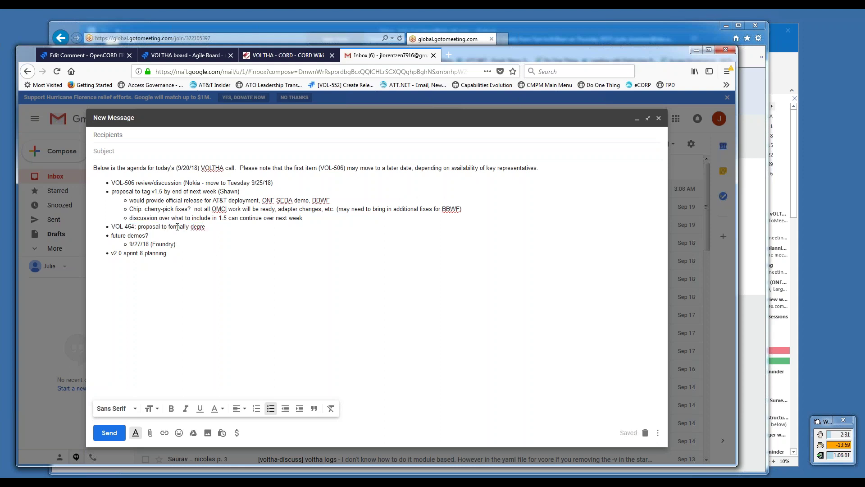
pyautogui.doubleClick(177, 226)
pyautogui.press('BackSpace')
pyautogui.write('ate official support for Consul')
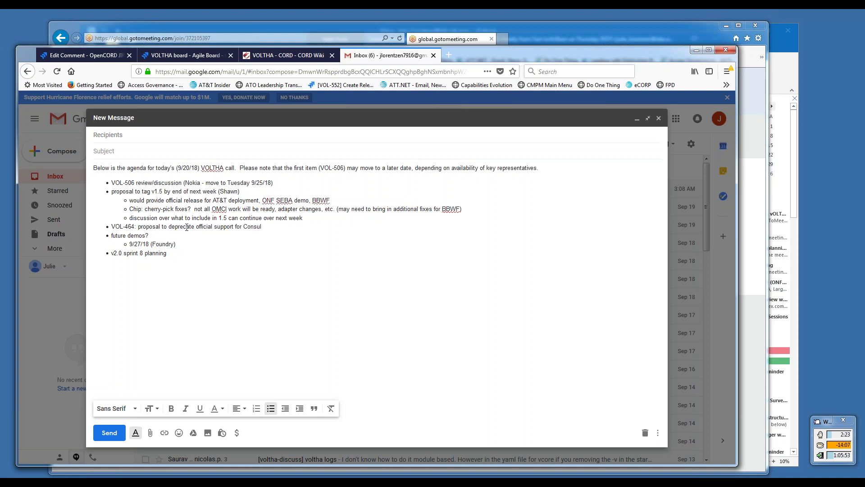
pyautogui.write('; TST polled,')
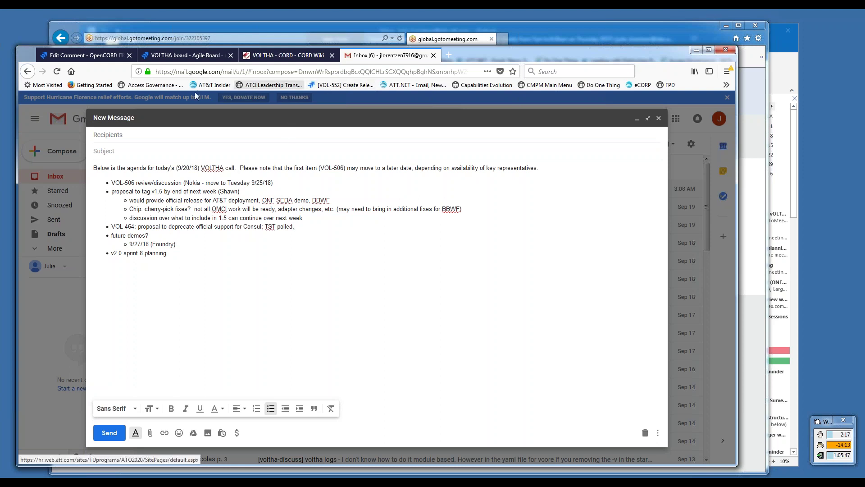
# - Switch back to the 'Edit Comment - OpenCORD Jira' tab
pyautogui.click(89, 62)
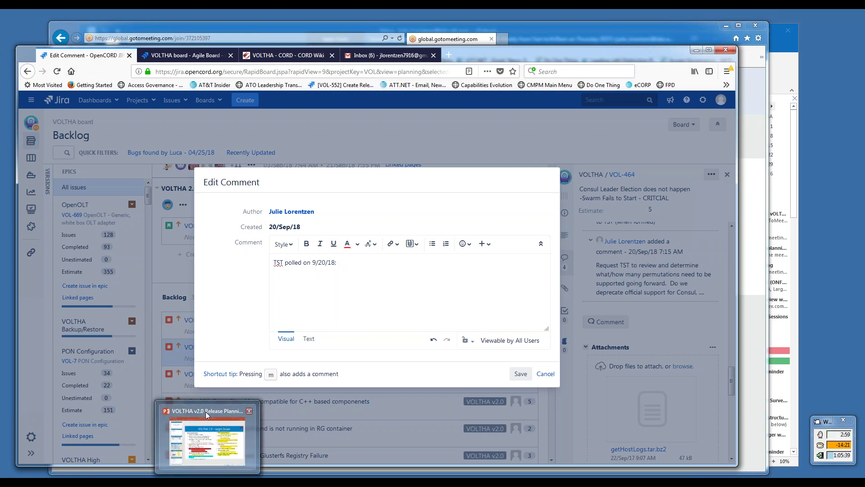
pyautogui.moveTo(207, 409)
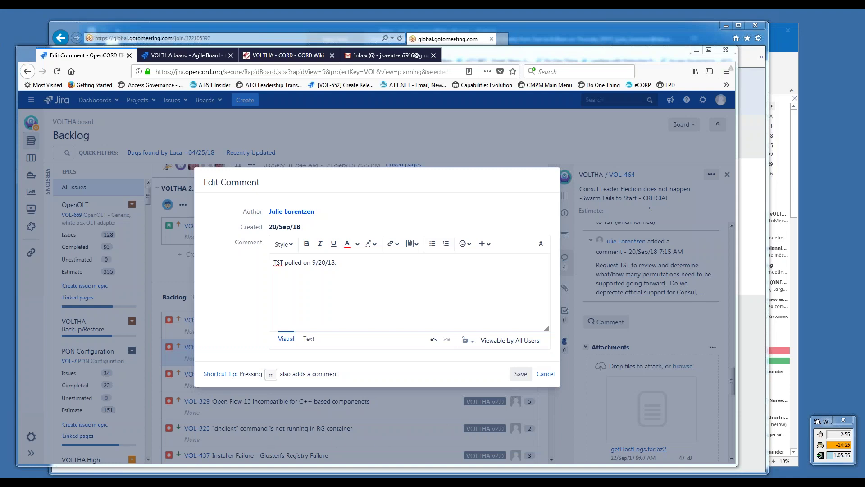
pyautogui.moveTo(864, 135); pyautogui.dragTo(283, 23)
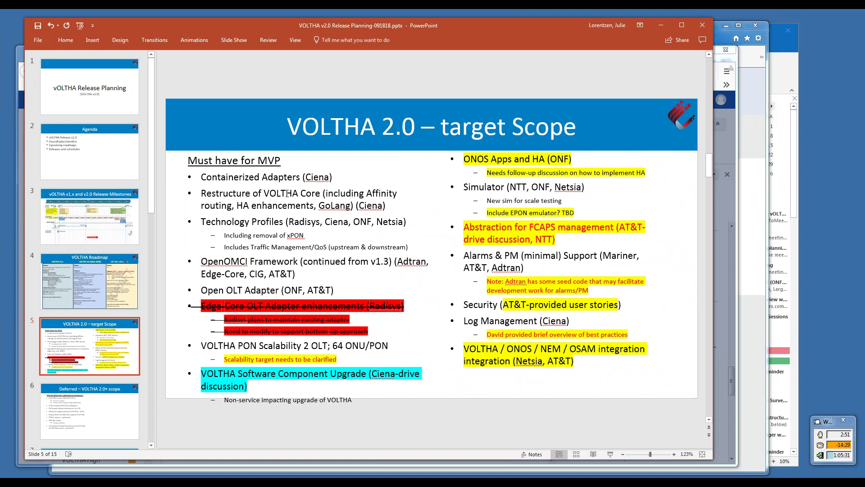
pyautogui.click(295, 359)
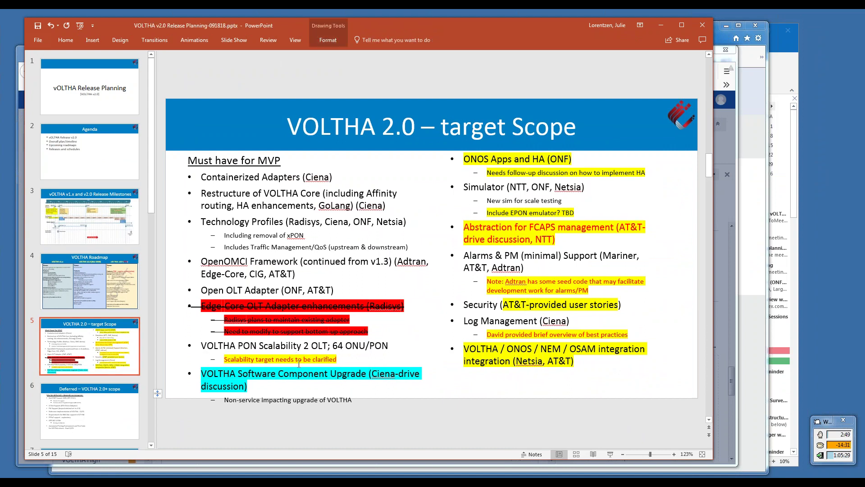
pyautogui.tripleClick(295, 359)
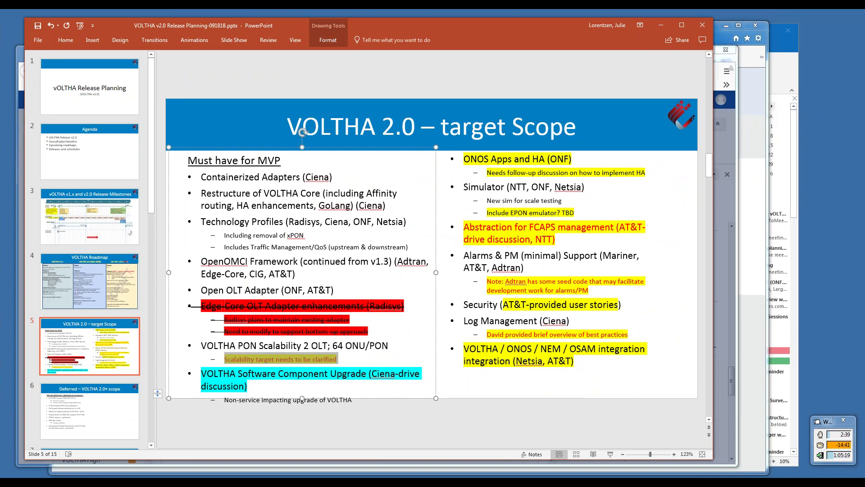
pyautogui.moveTo(264, 482)
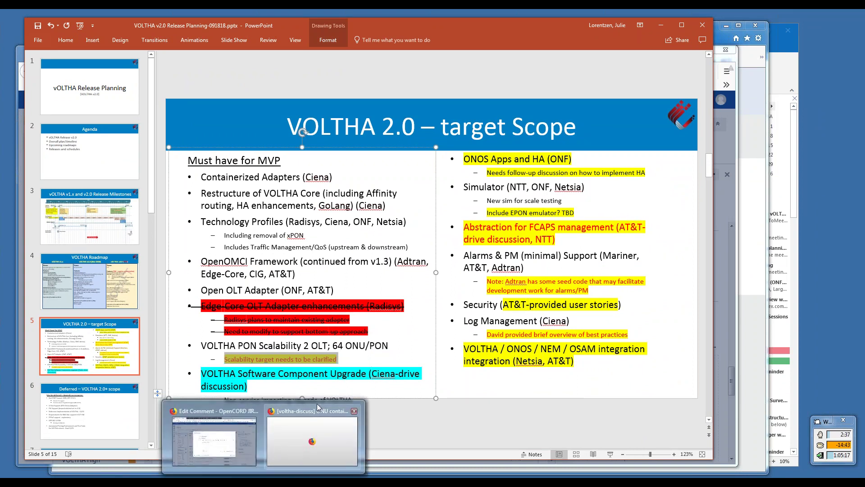
pyautogui.moveTo(331, 412)
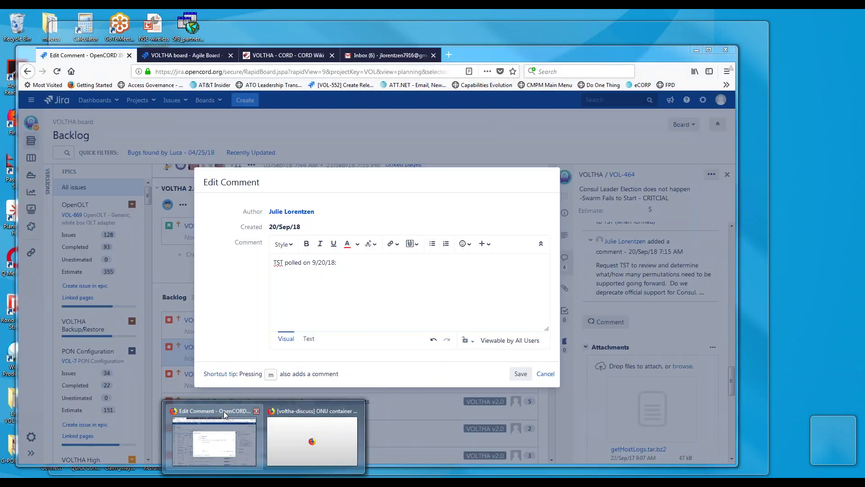
pyautogui.click(224, 417)
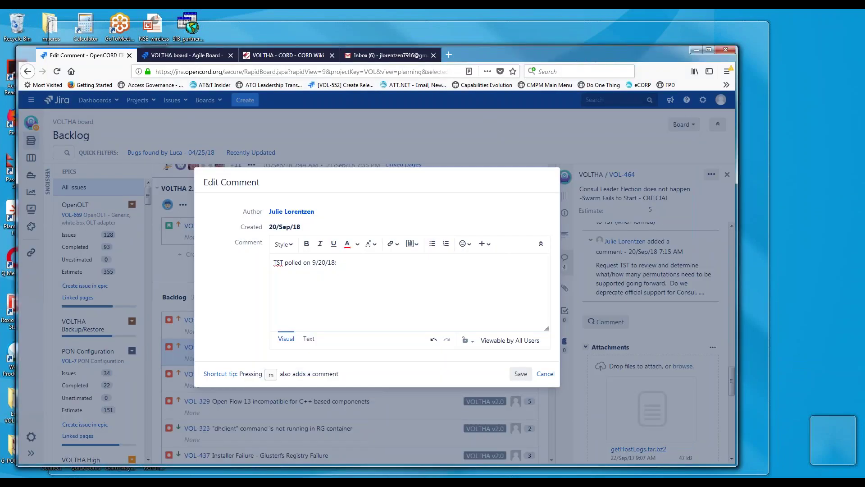
# - Add bullet 'Need deployment models from service providers to aid in scalability discussions/planning/requirements' with an empty sub-bullet
pyautogui.click(387, 55)
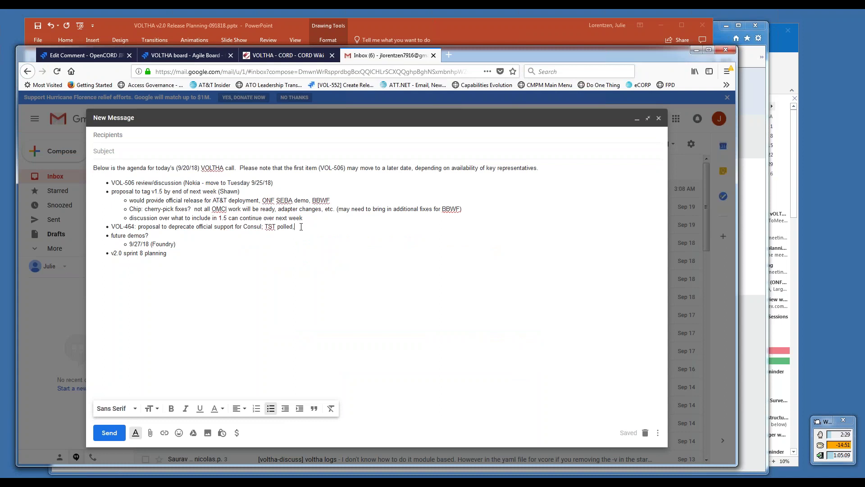
pyautogui.press('Return')
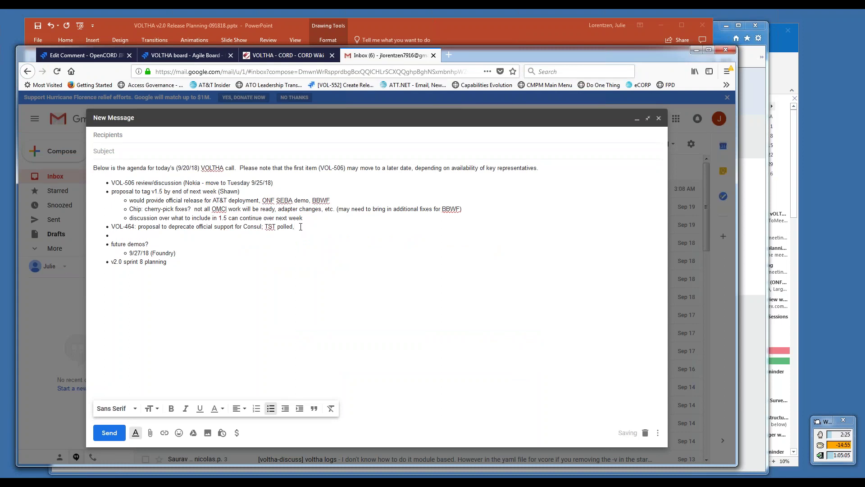
pyautogui.write('Need deployment models from')
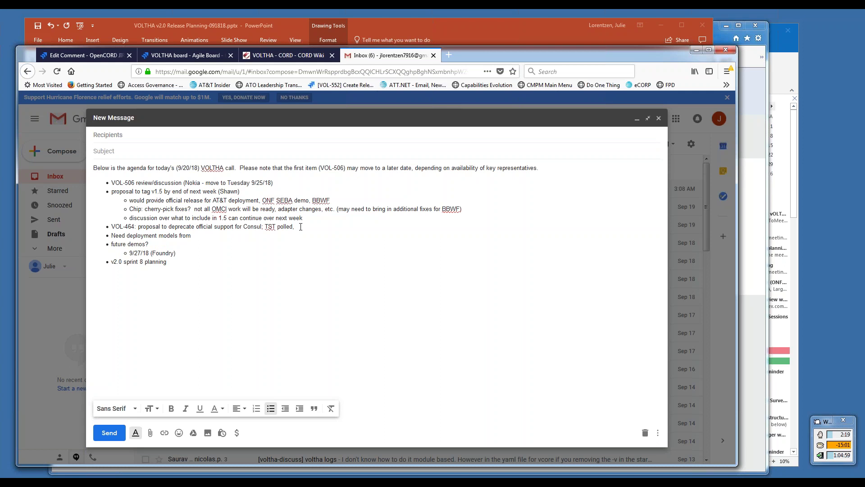
pyautogui.write(' service providers to')
pyautogui.write('aid in scalability discussions/planning/requirements')
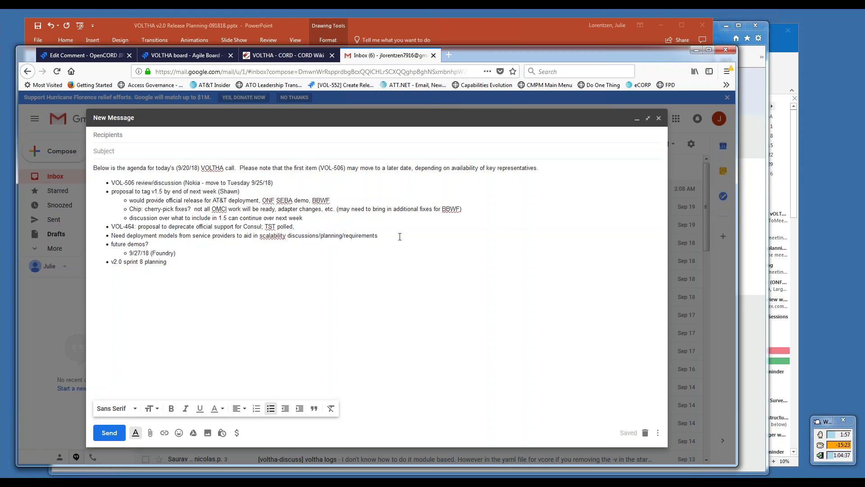
pyautogui.press('Return')
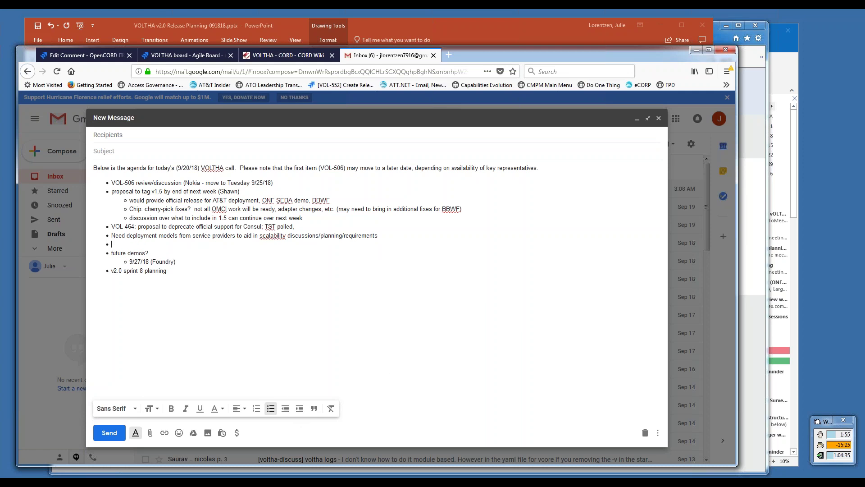
pyautogui.click(300, 409)
pyautogui.hotkey('alt', 'Tab')
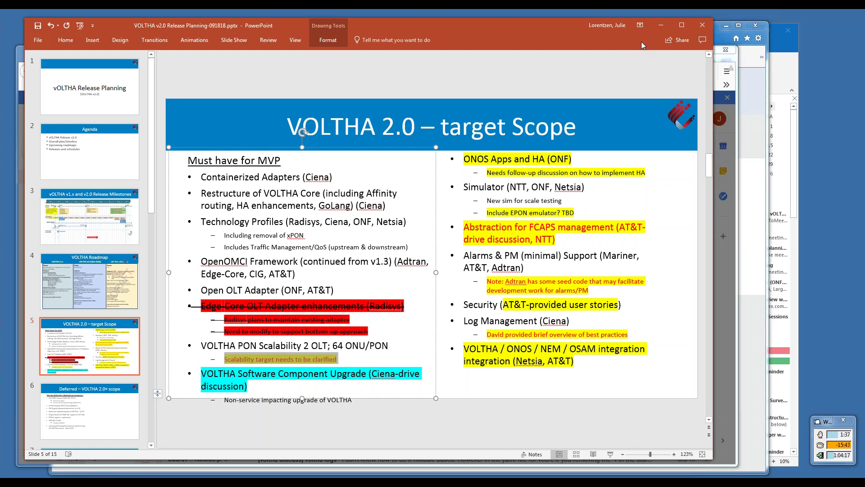
# - Minimize PowerPoint to bring the Gmail agenda draft back to the front
pyautogui.click(661, 26)
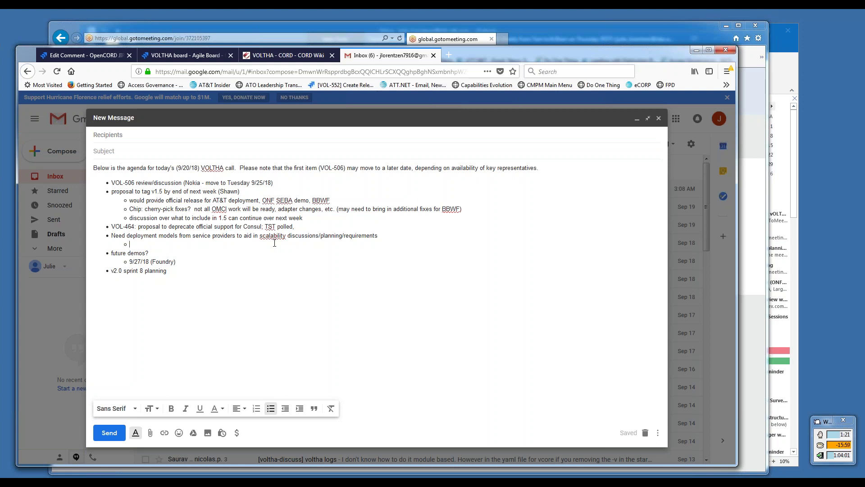
# - Write the sub-bullet: the owner will reach out to service providers to collect info, target response by BBWF
pyautogui.write('Shawn will')
pyautogui.press('BackSpace')
pyautogui.press('BackSpace')
pyautogui.press('BackSpace')
pyautogui.press('BackSpace')
pyautogui.write('will reach out to serivic')
pyautogui.press('BackSpace')
pyautogui.press('BackSpace')
pyautogui.press('BackSpace')
pyautogui.write('vice prof')
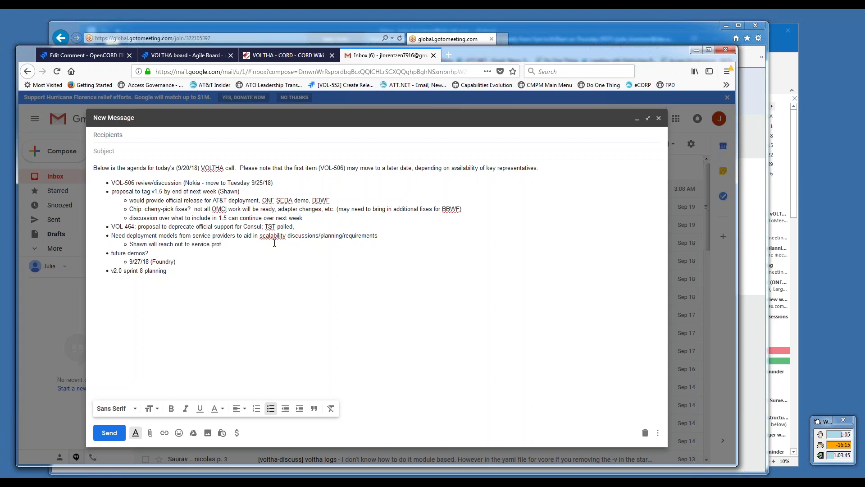
pyautogui.write('viders to collect')
pyautogui.write('info - target')
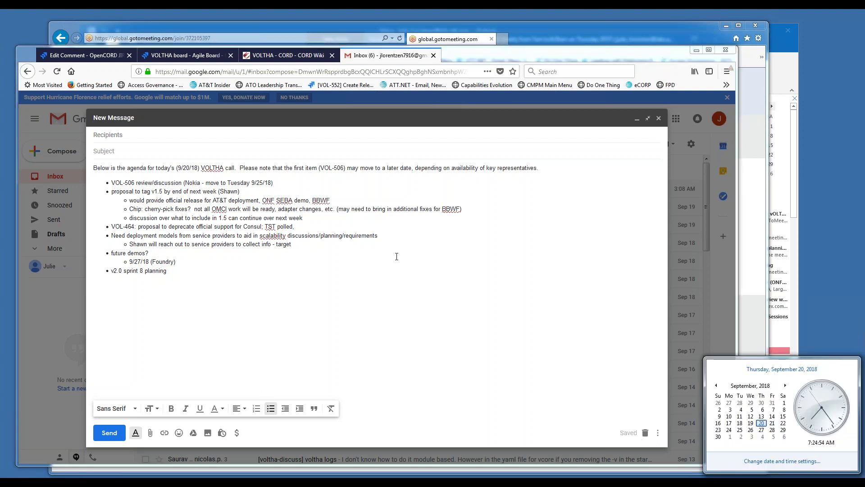
pyautogui.click(311, 242)
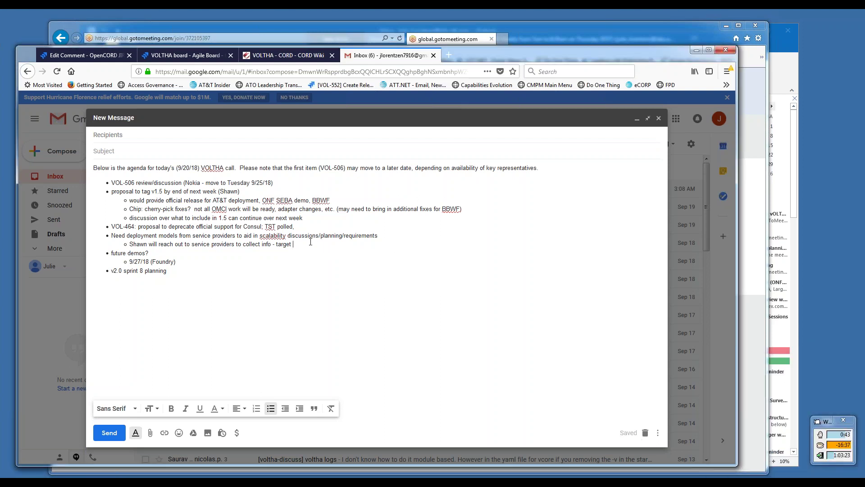
pyautogui.write('response by BBWF')
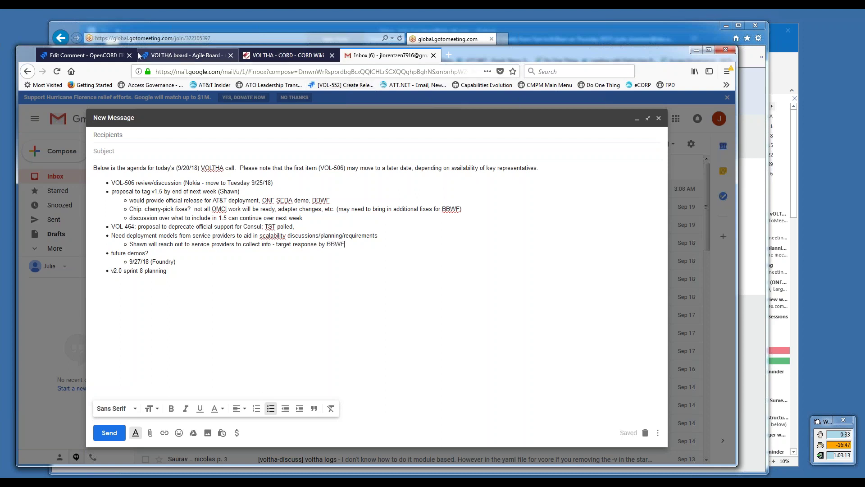
# - Return to the VOL-464 Edit Comment tab to continue the 'TST polled on 9/20/18:' comment
pyautogui.click(91, 56)
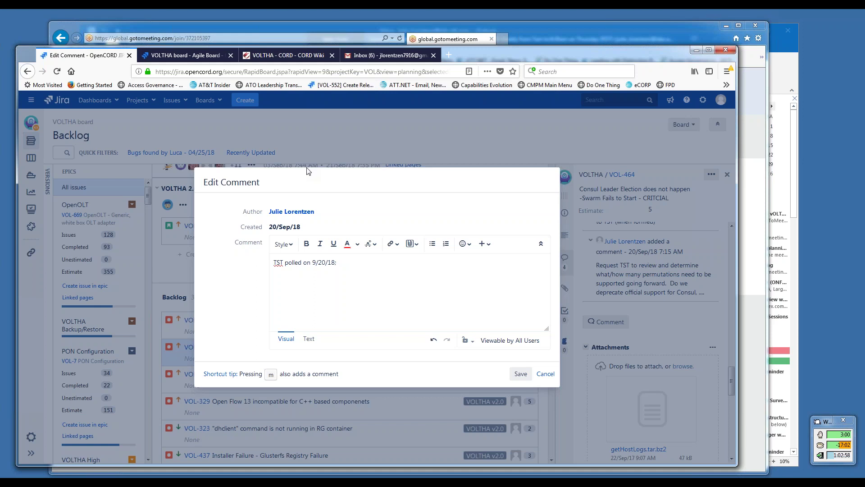
# - Add 'majority (4:1) agreement to deprecate formal support for Consul; recommend email to community' to the comment
pyautogui.write('majority agreement to deprecate formal support for')
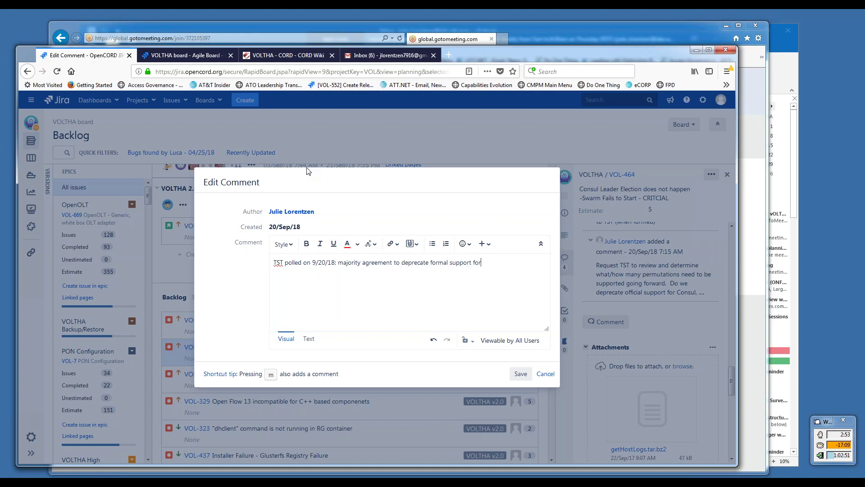
pyautogui.write(' Consul; recommend email to community to see if any objections')
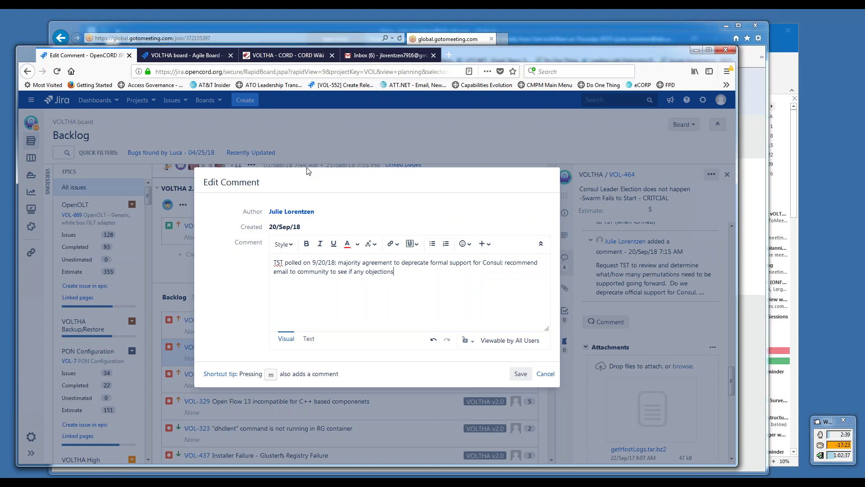
pyautogui.write(' - if none,')
pyautogui.write('(4:1)')
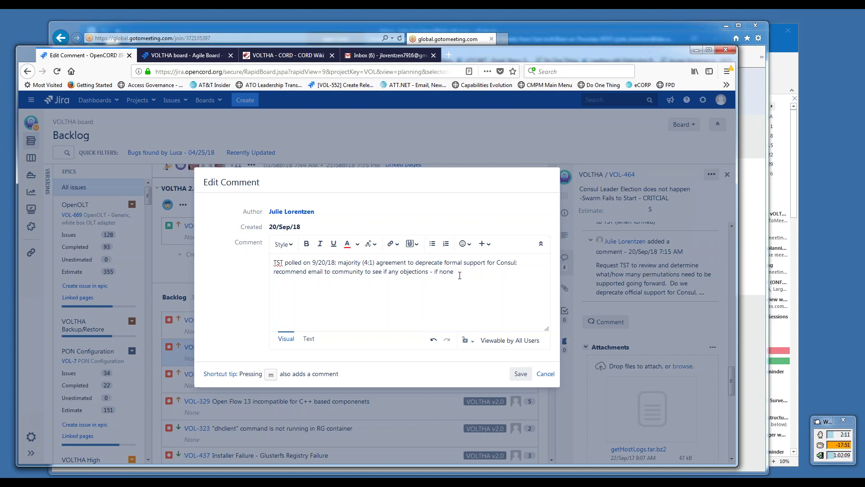
pyautogui.write('. then')
pyautogui.press('BackSpace')
pyautogui.press('BackSpace')
pyautogui.press('BackSpace')
pyautogui.press('BackSpace')
pyautogui.press('BackSpace')
pyautogui.press('BackSpace')
# - Mention the community member who will own the email in the VOL-464 comment
pyautogui.write('@s')
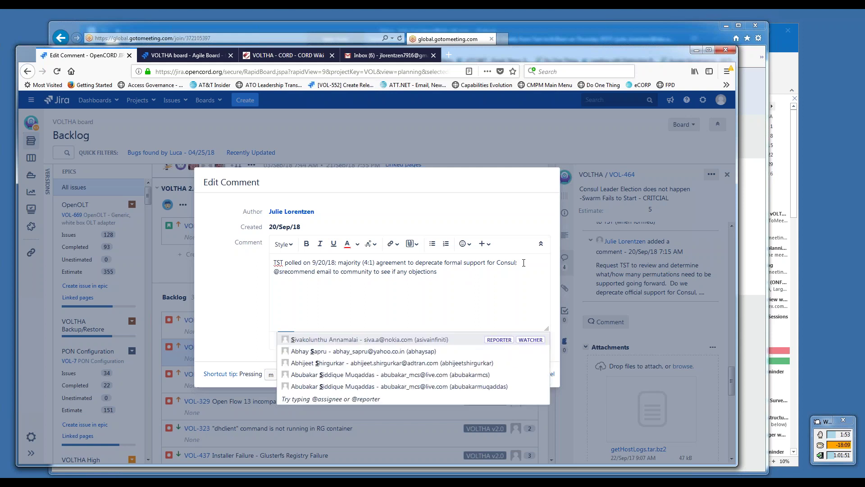
pyautogui.write('s')
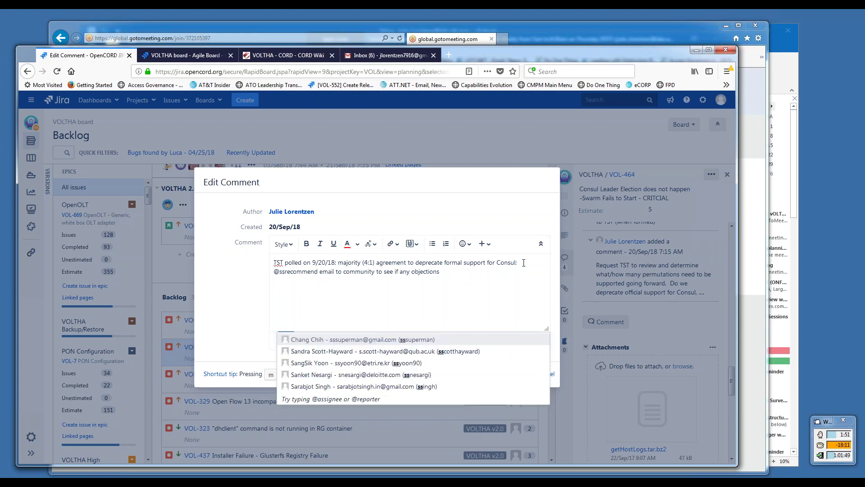
pyautogui.press('BackSpace')
pyautogui.write('er')
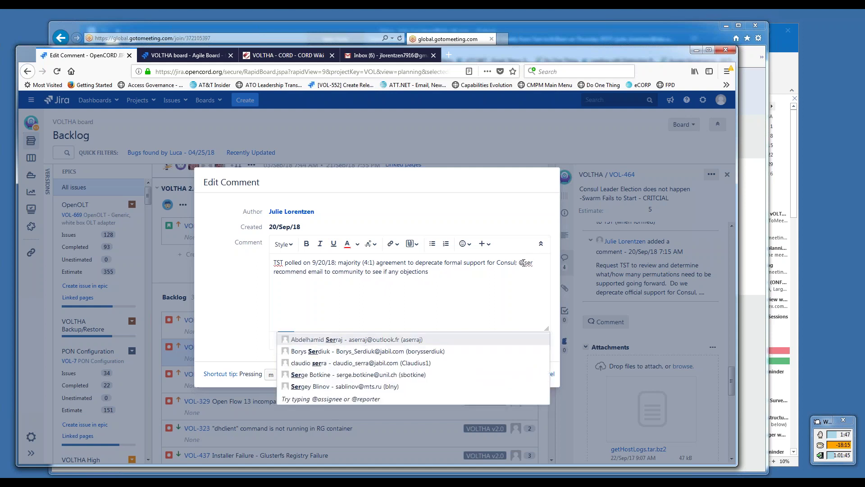
pyautogui.press('BackSpace')
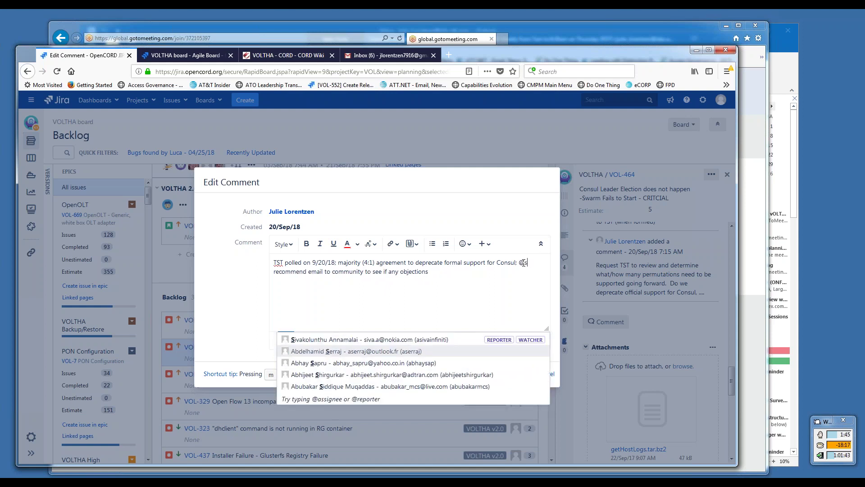
pyautogui.write('s')
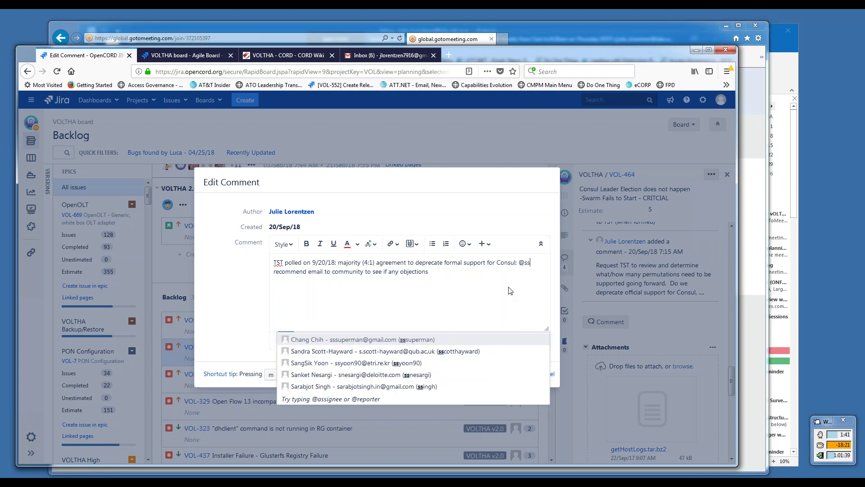
pyautogui.press('BackSpace')
pyautogui.write('erg')
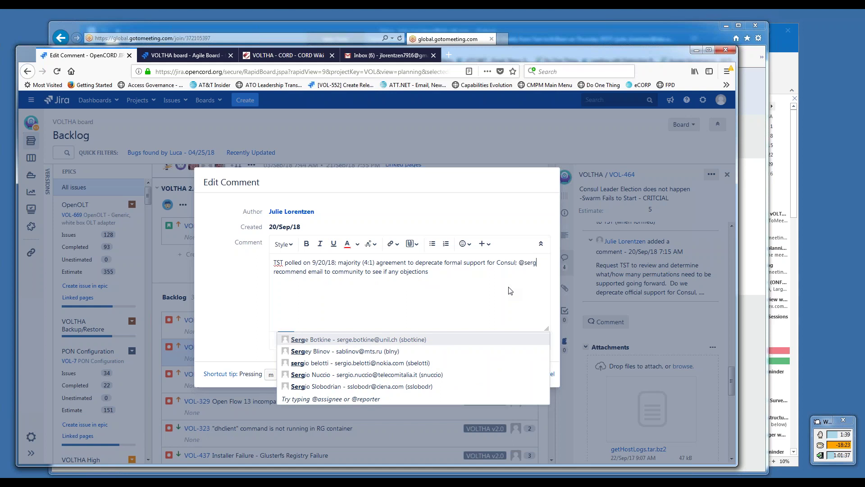
pyautogui.click(377, 387)
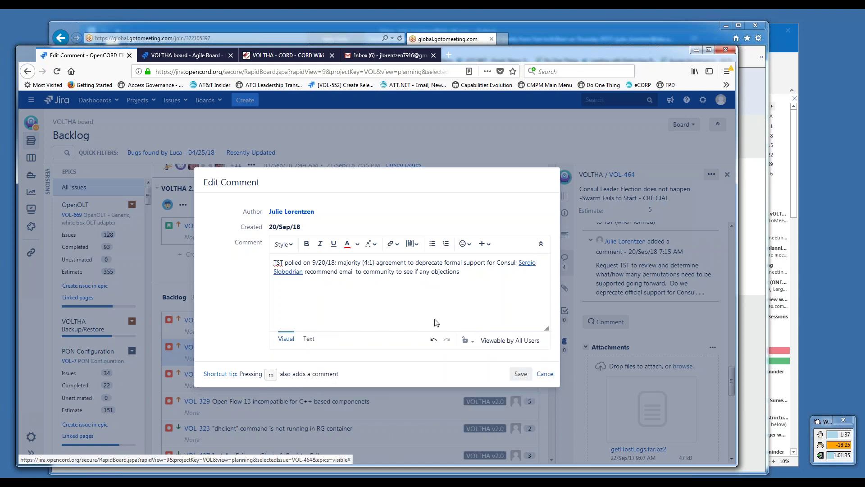
# - Change 'recommend' to 'will send' and add 'if there are objections, what are their plans to support this going forward'
pyautogui.doubleClick(313, 269)
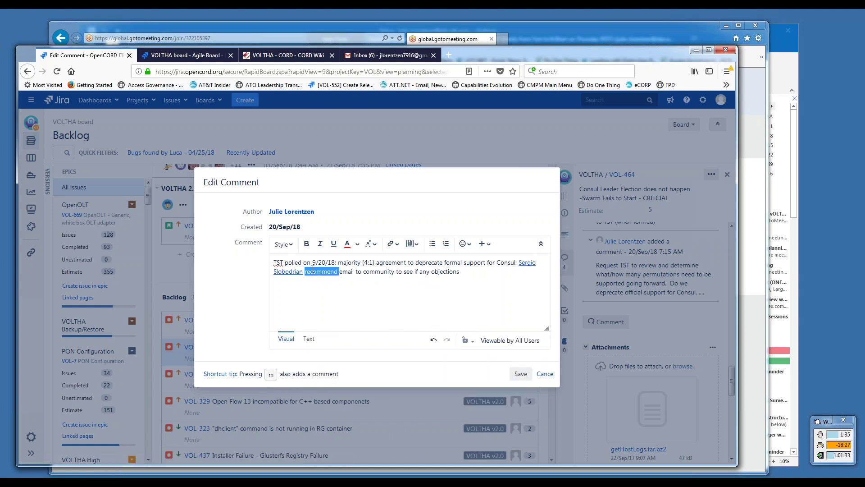
pyautogui.write('will send')
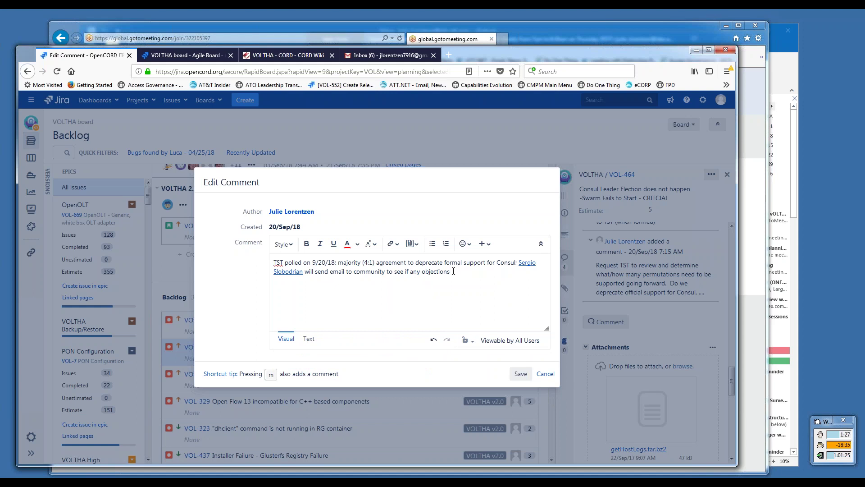
pyautogui.write('if')
pyautogui.write(' there are objections, what')
pyautogui.write(' the')
pyautogui.press('BackSpace')
pyautogui.press('BackSpace')
pyautogui.press('BackSpace')
pyautogui.press('BackSpace')
pyautogui.write('are their plans to s')
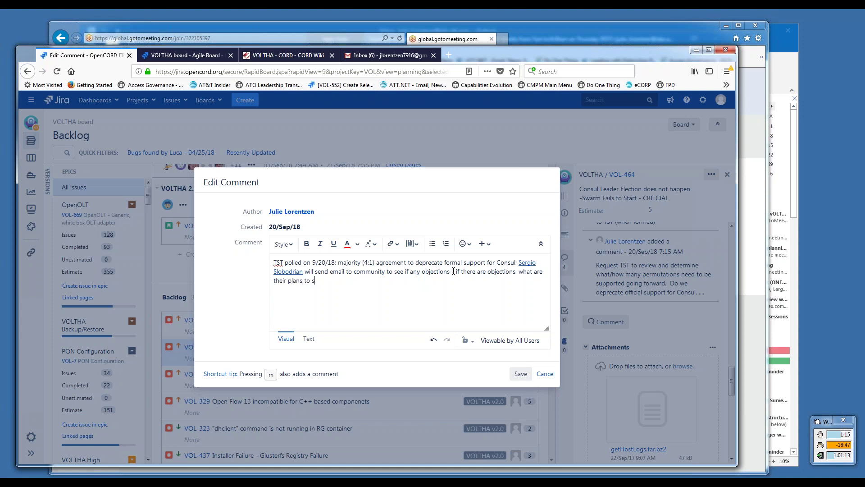
pyautogui.write('upport this going forward')
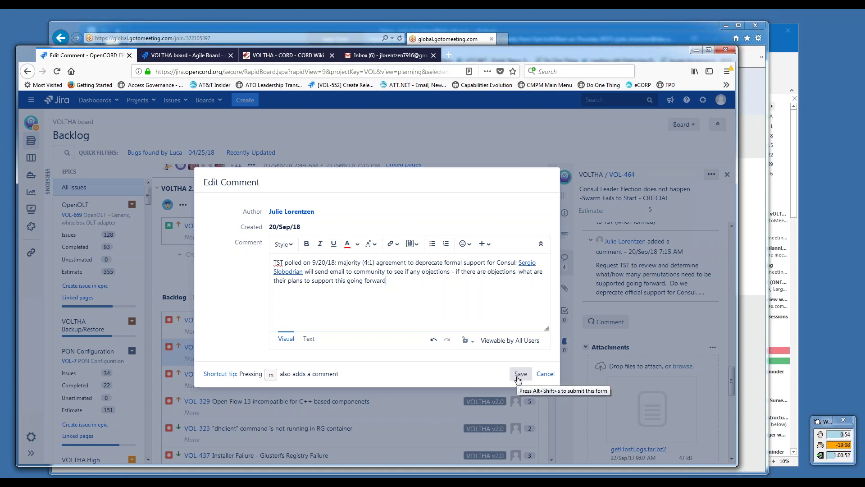
pyautogui.click(519, 375)
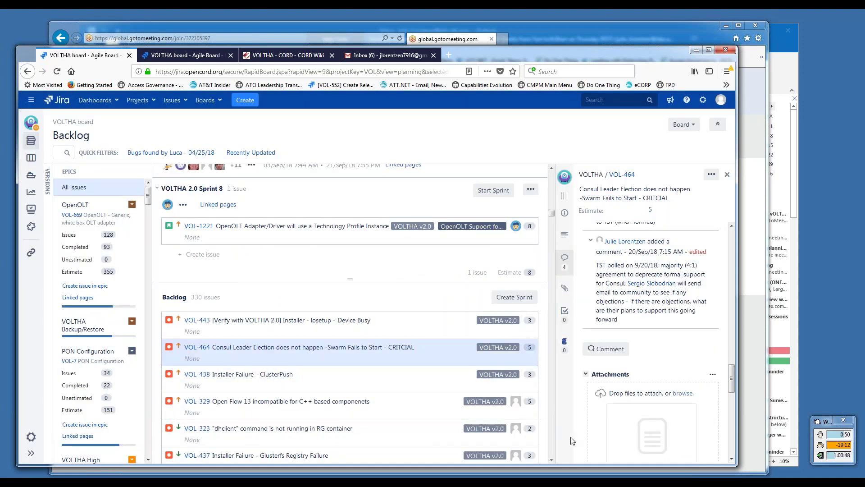
pyautogui.scroll(-4, 551, 463)
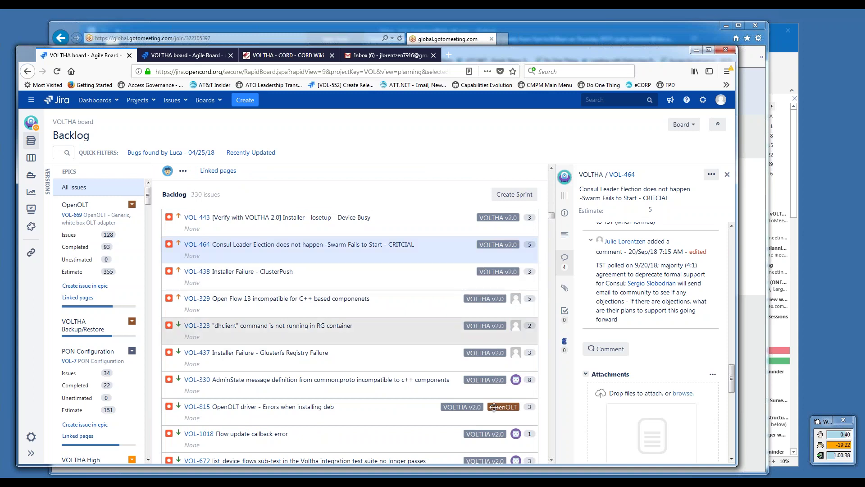
pyautogui.click(551, 459)
pyautogui.moveTo(552, 459); pyautogui.dragTo(552, 458)
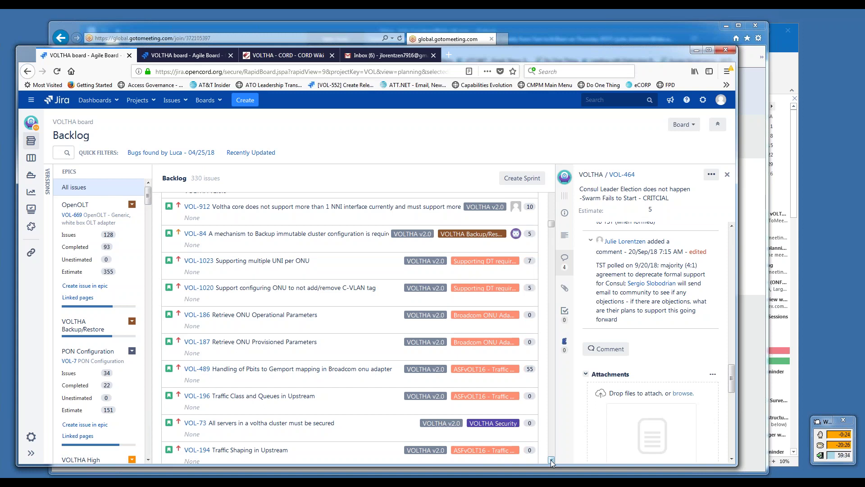
pyautogui.scroll(-6, 550, 460)
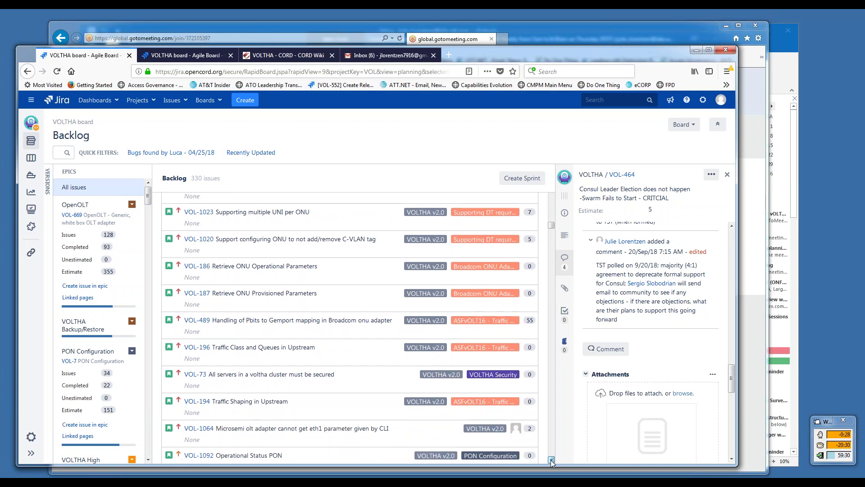
pyautogui.scroll(-4, 551, 460)
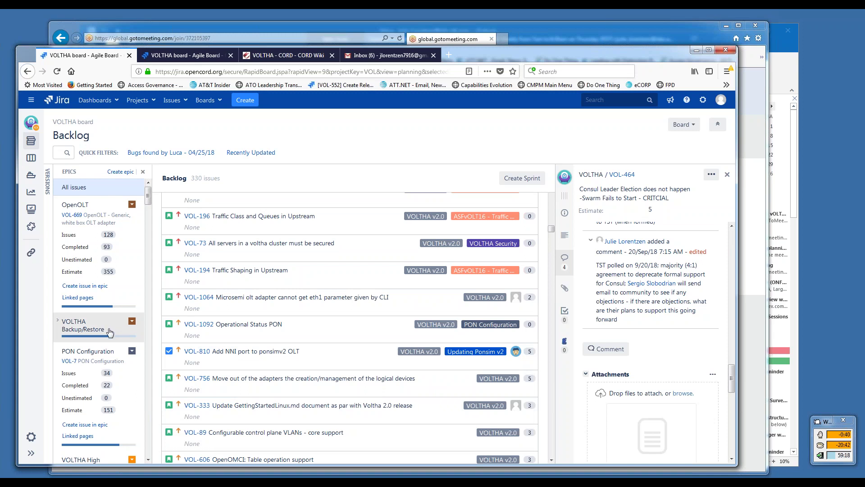
pyautogui.click(148, 460)
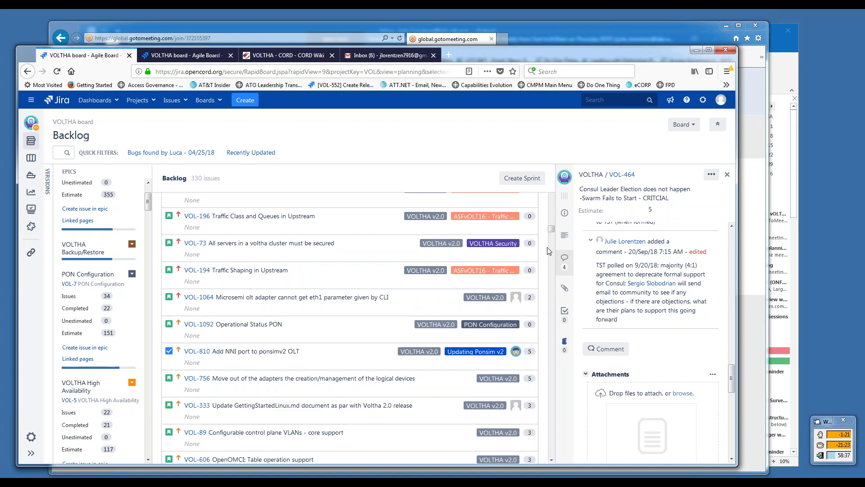
pyautogui.scroll(5, 554, 226)
pyautogui.scroll(10, 554, 226)
pyautogui.scroll(-10, 554, 219)
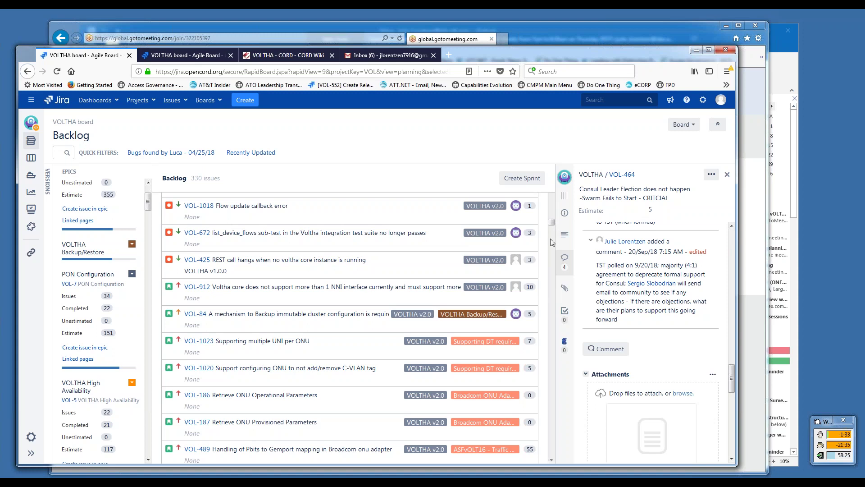
pyautogui.click(550, 460)
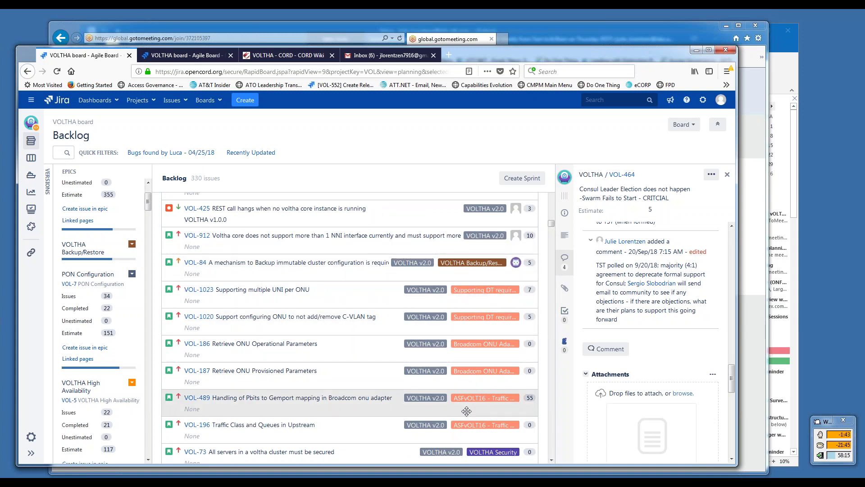
pyautogui.click(550, 458)
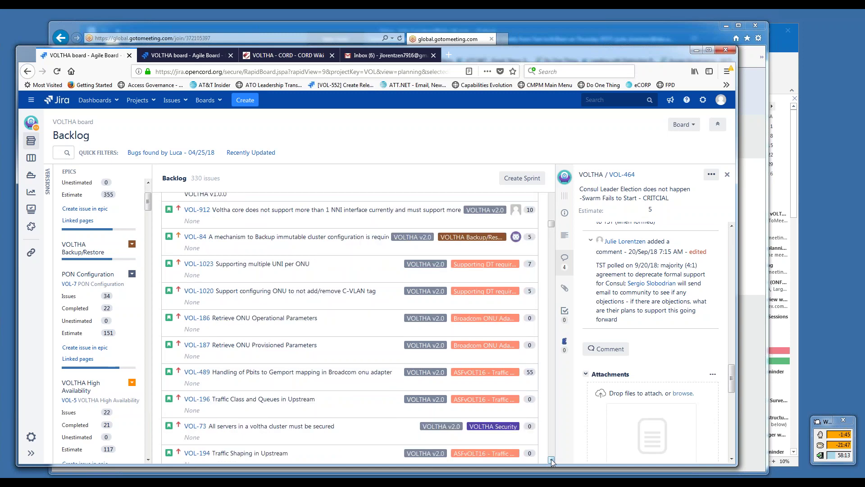
pyautogui.click(551, 459)
pyautogui.click(550, 459)
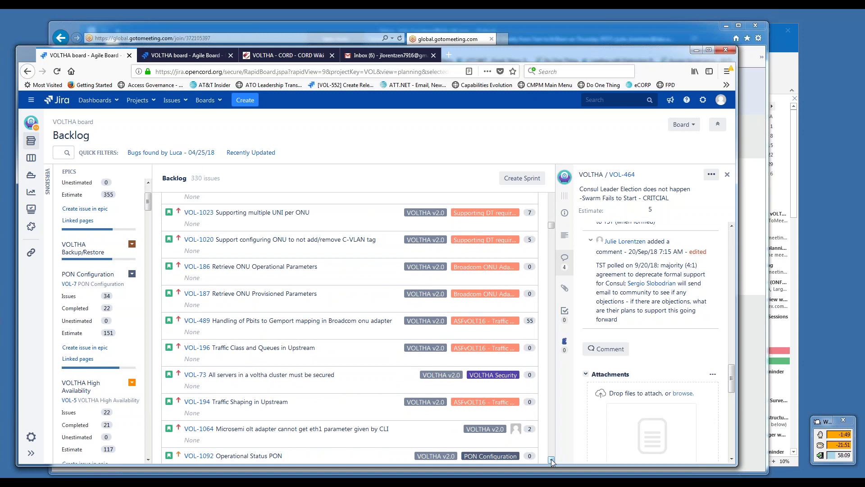
pyautogui.click(550, 459)
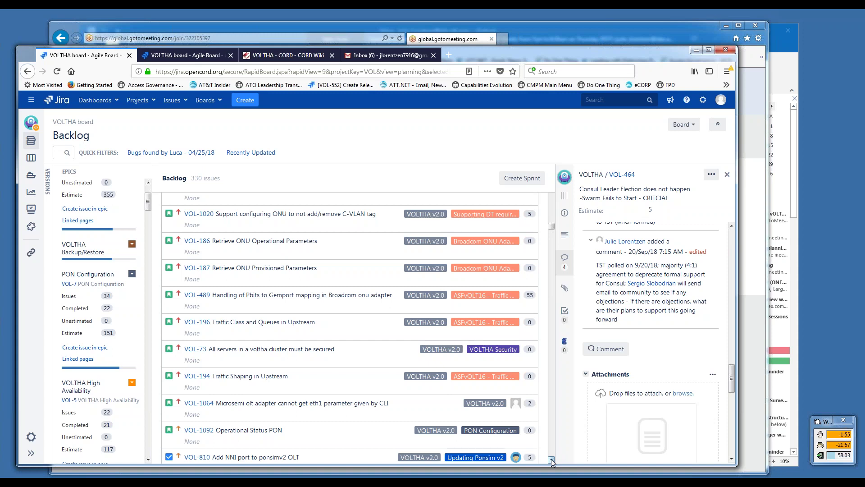
pyautogui.click(551, 459)
pyautogui.click(550, 458)
pyautogui.click(551, 459)
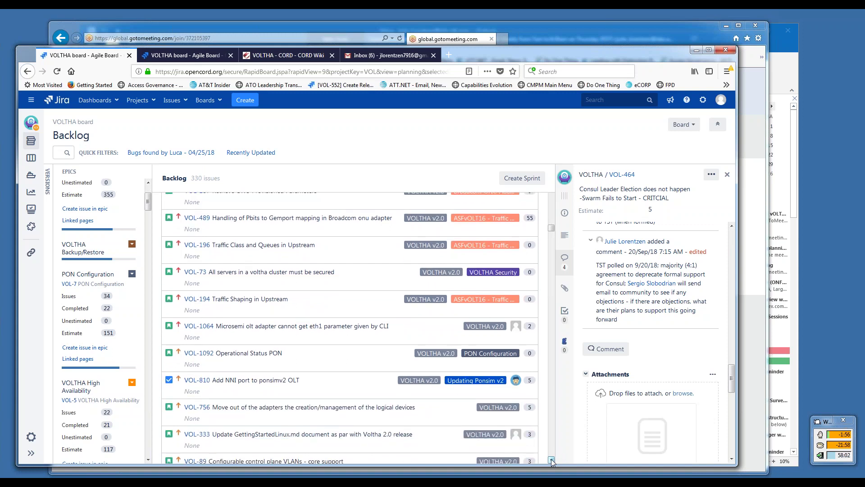
pyautogui.click(551, 459)
pyautogui.click(550, 458)
pyautogui.click(551, 459)
pyautogui.click(551, 459)
pyautogui.click(551, 459)
pyautogui.click(551, 459)
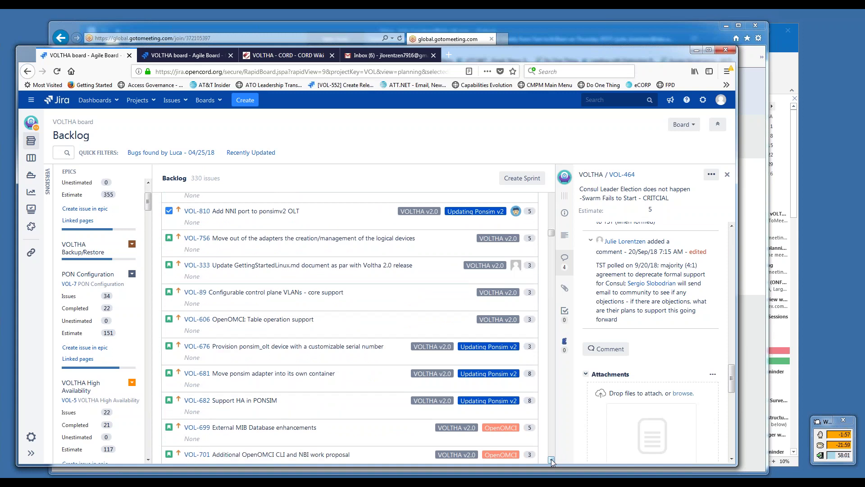
pyautogui.click(551, 459)
pyautogui.click(551, 459)
pyautogui.click(551, 459)
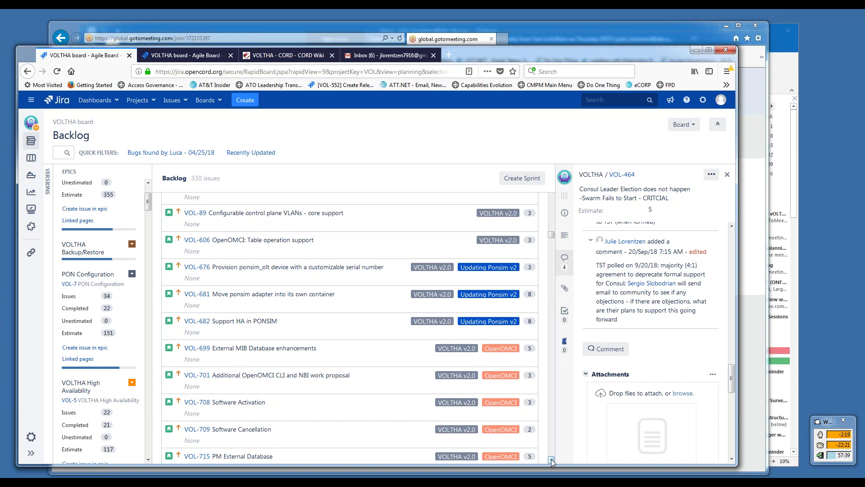
pyautogui.click(551, 459)
pyautogui.click(551, 459)
pyautogui.click(551, 459)
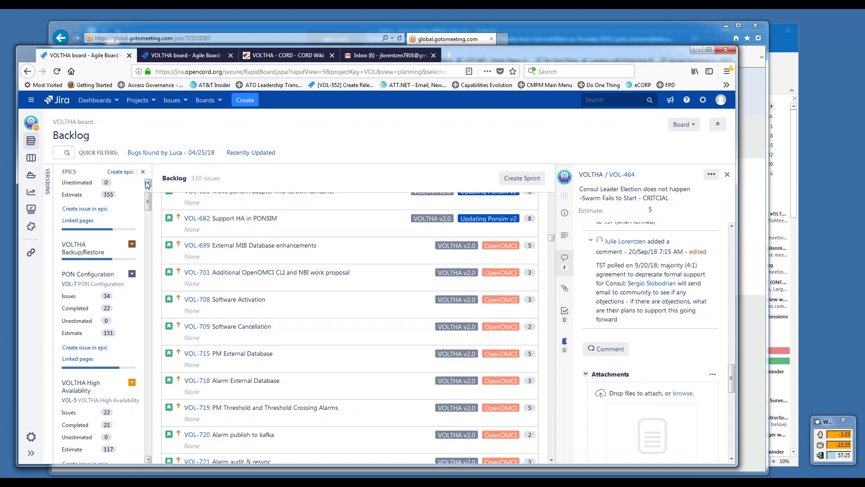
pyautogui.scroll(3, 147, 183)
pyautogui.scroll(1, 147, 183)
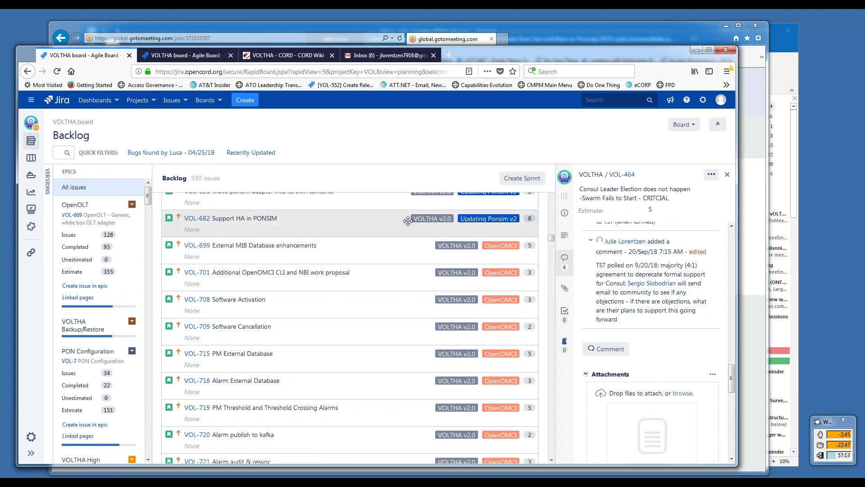
# - Open the VOLTHA 2.0 Sprint 7 active sprint board and scroll through its issues
pyautogui.click(193, 55)
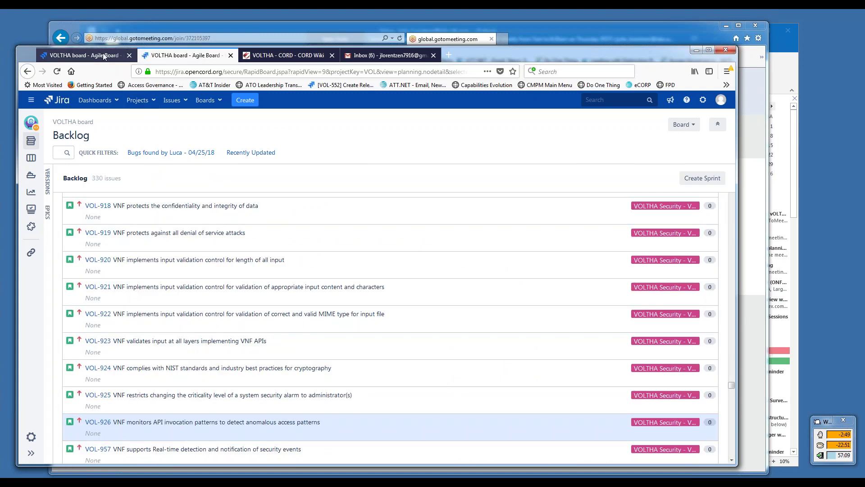
pyautogui.click(103, 56)
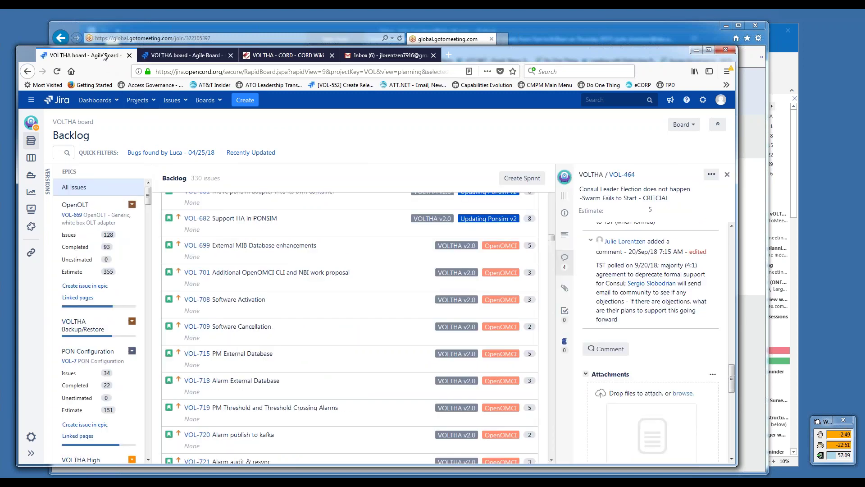
pyautogui.click(30, 159)
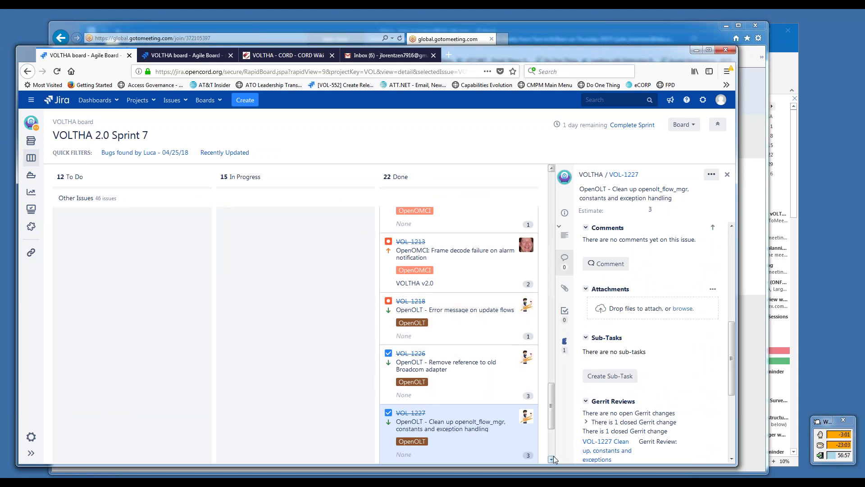
pyautogui.scroll(-5, 554, 459)
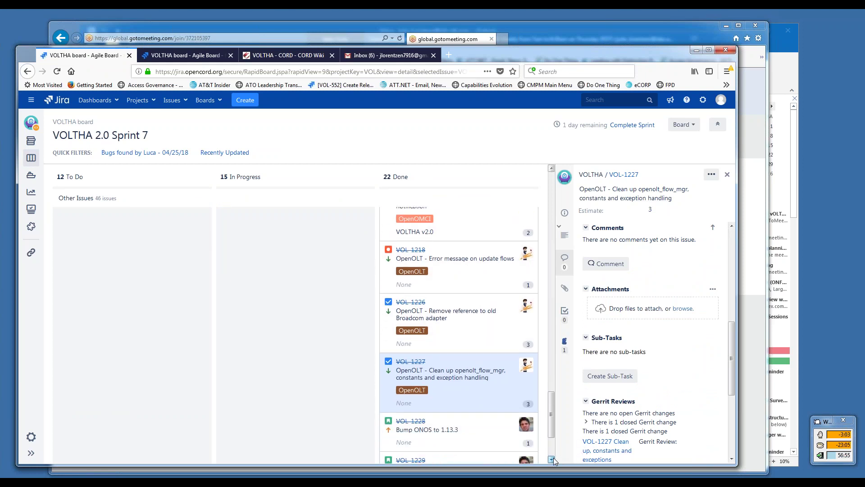
pyautogui.moveTo(550, 436); pyautogui.dragTo(544, 349)
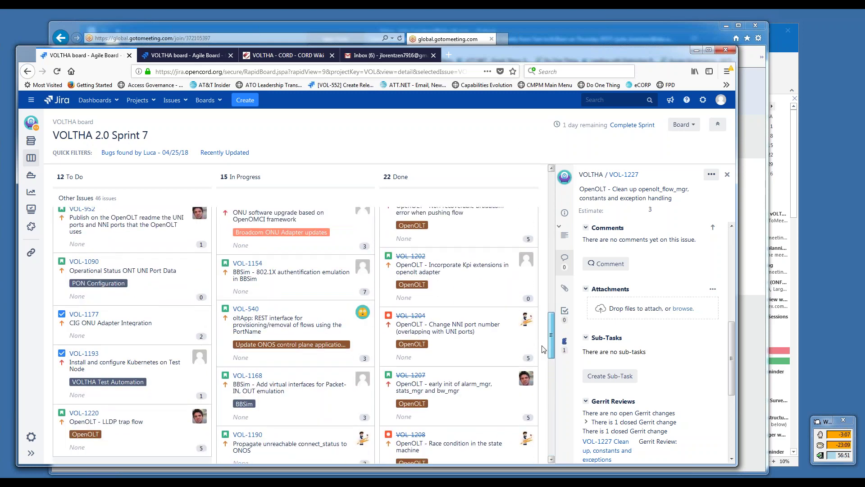
pyautogui.moveTo(544, 350); pyautogui.dragTo(545, 351)
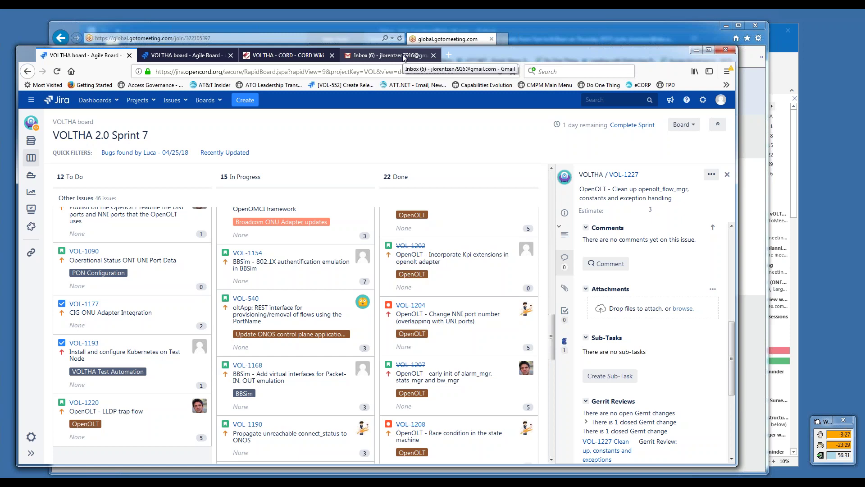
# - Back in the Gmail draft, review the agenda lines and add an empty sub-bullet below the service-provider note
pyautogui.click(404, 57)
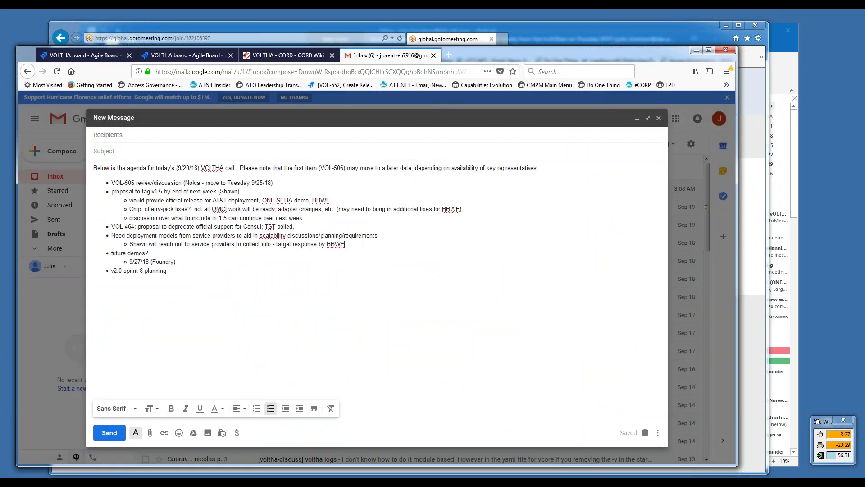
pyautogui.moveTo(169, 271); pyautogui.dragTo(107, 269)
pyautogui.click(173, 272)
pyautogui.moveTo(177, 261); pyautogui.dragTo(110, 256)
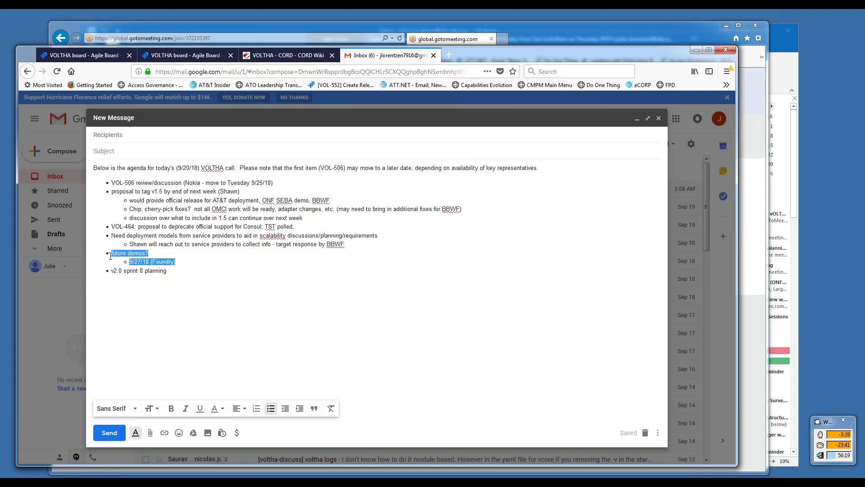
pyautogui.click(182, 262)
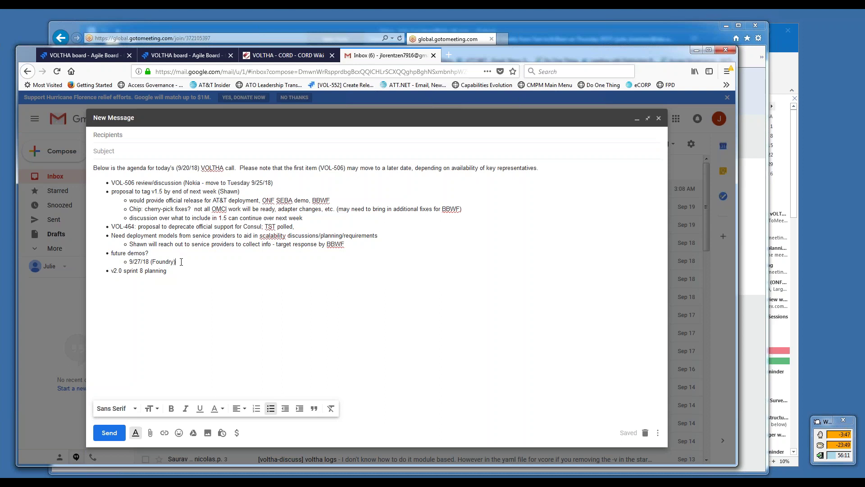
pyautogui.tripleClick(234, 182)
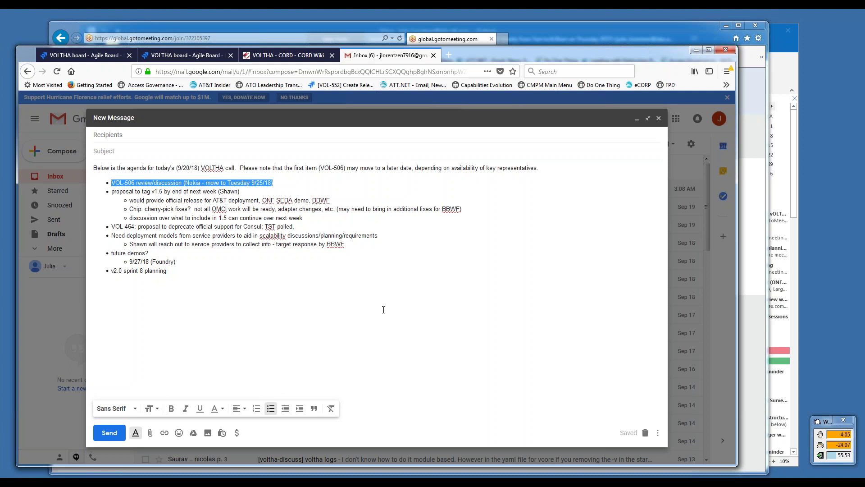
pyautogui.click(305, 281)
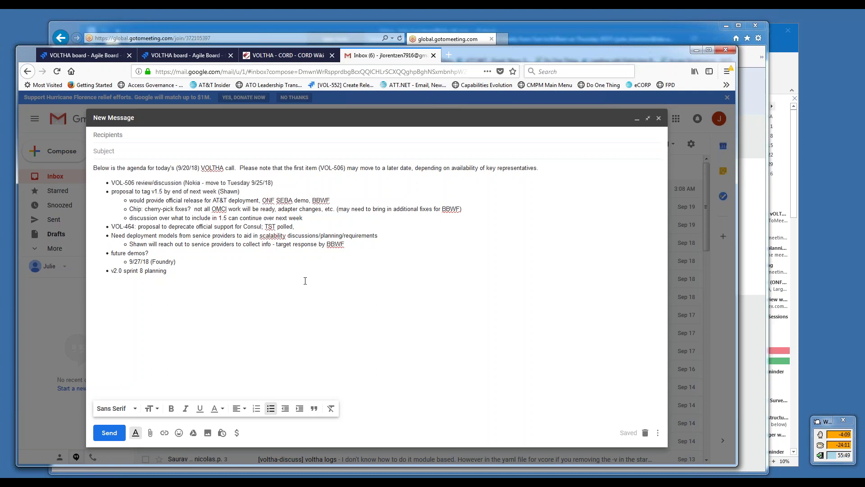
pyautogui.tripleClick(233, 226)
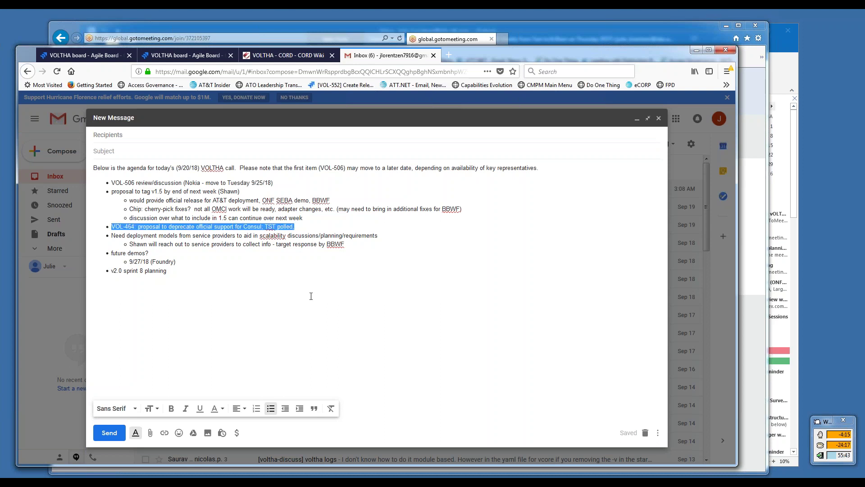
pyautogui.click(297, 277)
pyautogui.tripleClick(257, 244)
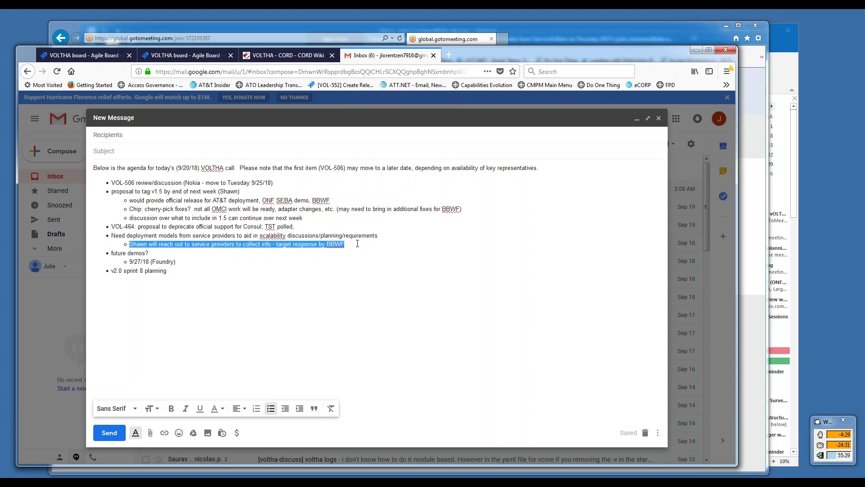
pyautogui.click(358, 248)
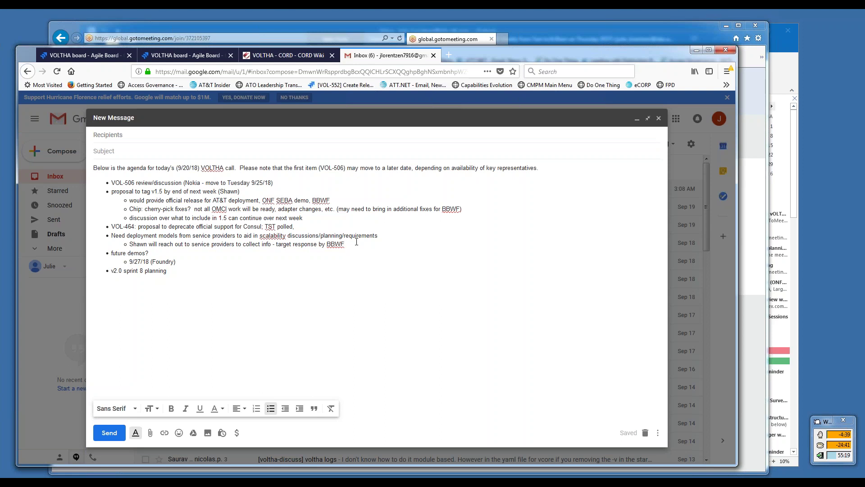
pyautogui.press('Return')
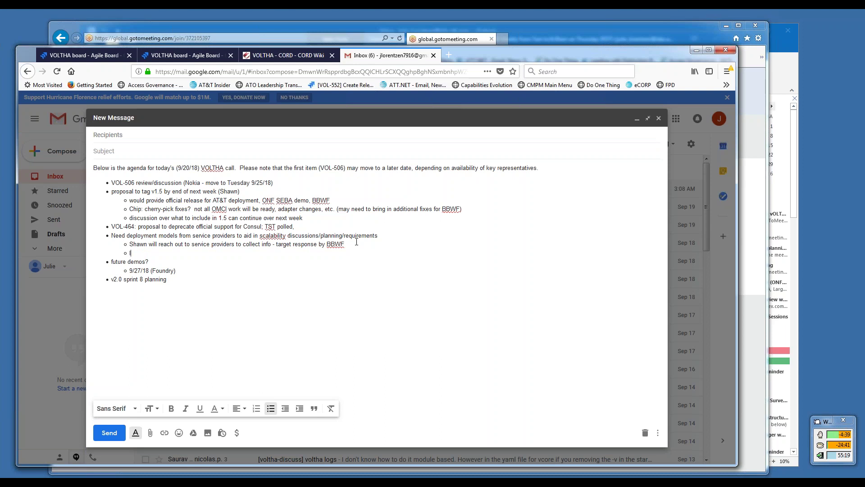
# - Add sub-bullets 'limits on log growth? storage required for logs?' and 'tuning/scheduled maintenance needed for etcd.'
pyautogui.write('limits on log growth? storage')
pyautogui.press('BackSpace')
pyautogui.press('BackSpace')
pyautogui.press('BackSpace')
pyautogui.write('ge requirede for l')
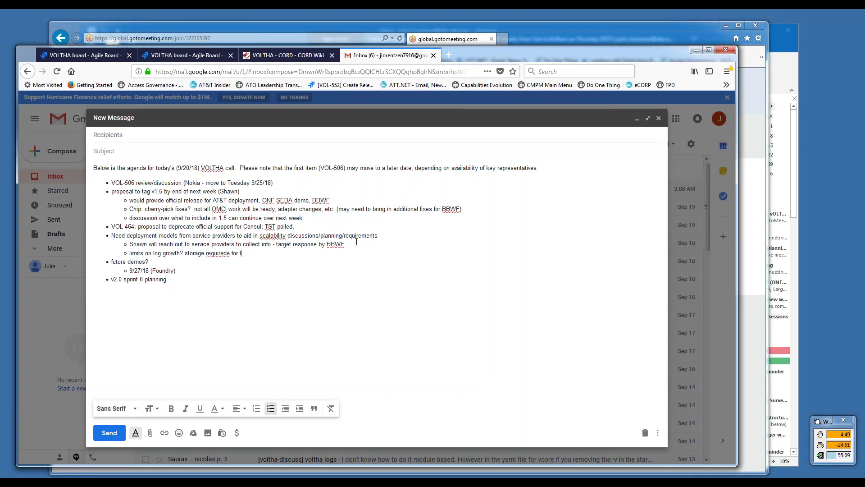
pyautogui.press('BackSpace')
pyautogui.press('BackSpace')
pyautogui.press('BackSpace')
pyautogui.press('BackSpace')
pyautogui.press('BackSpace')
pyautogui.press('BackSpace')
pyautogui.press('BackSpace')
pyautogui.write('for logs?')
pyautogui.press('Return')
pyautogui.write('tuning')
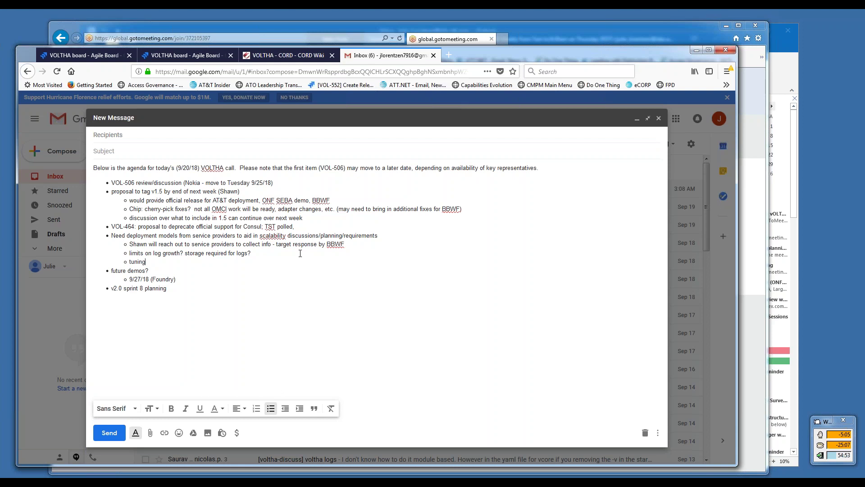
pyautogui.write('/scheduled maintenance needed for etcd.')
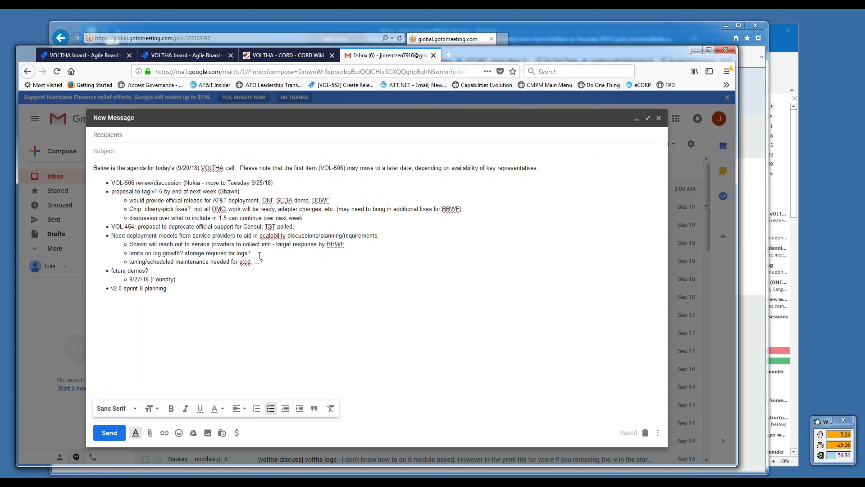
# - Insert a 'PM data storage expectations?' sub-bullet right after the log-storage note
pyautogui.press('Return')
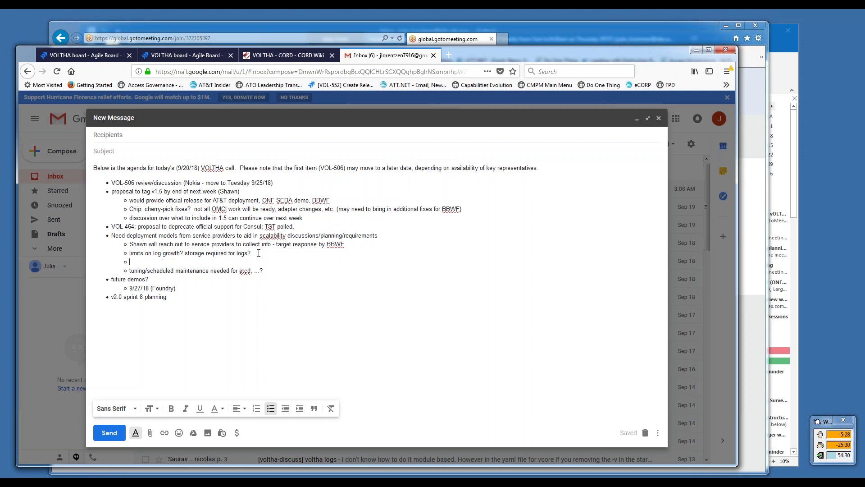
pyautogui.write('PM data sot')
pyautogui.press('BackSpace')
pyautogui.press('BackSpace')
pyautogui.write('torage')
pyautogui.write(' expectations?')
# - Append 'option to store outside local compute?' to the log-growth sub-bullet
pyautogui.write('option to sto')
pyautogui.write('re outsid')
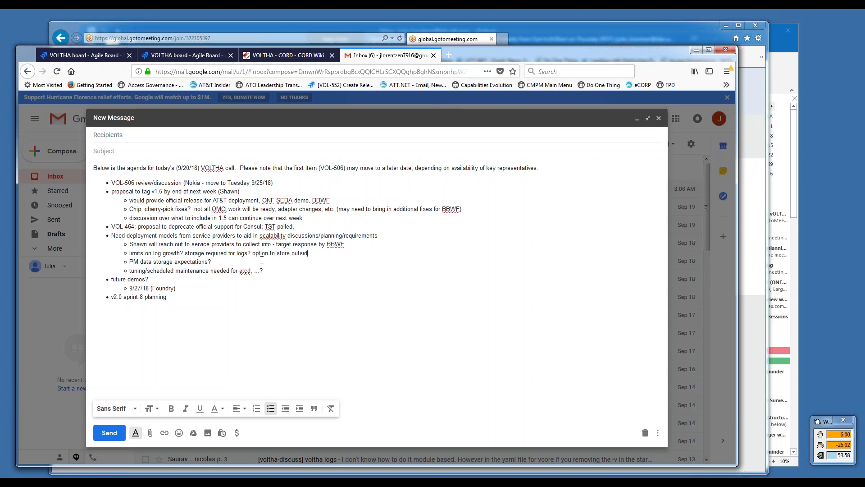
pyautogui.write('e local compute?')
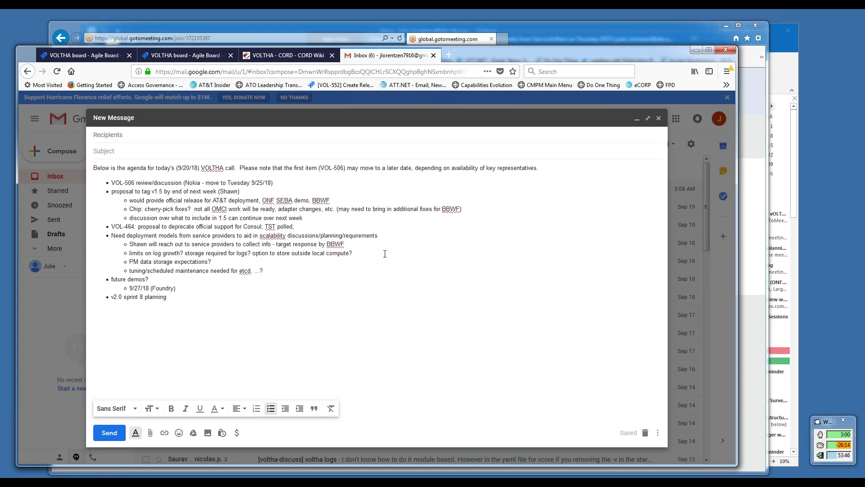
# - Add sub-bullets 'what data stored locally, what exported' and 'what data goes in KV store'
pyautogui.press('Return')
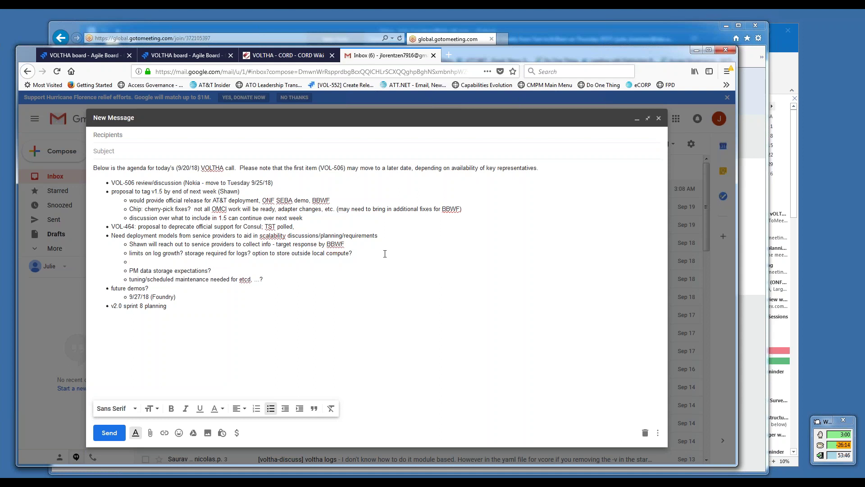
pyautogui.write('what data store')
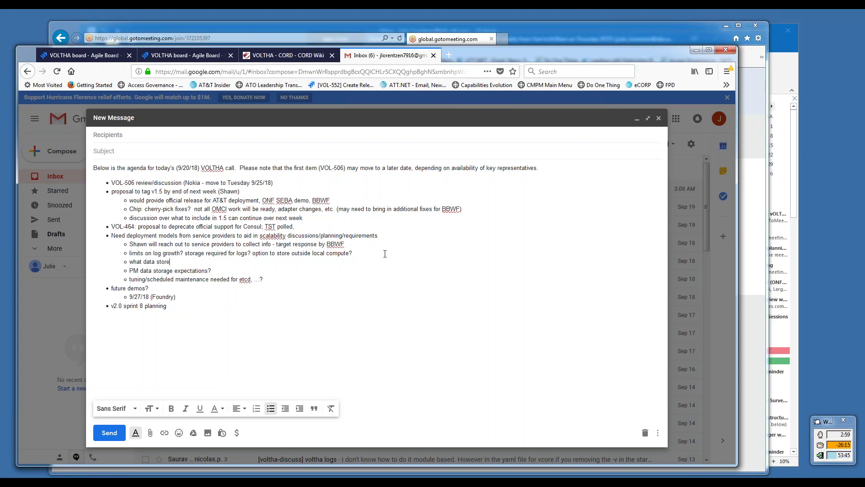
pyautogui.write('d locally, what exported')
pyautogui.press('Return')
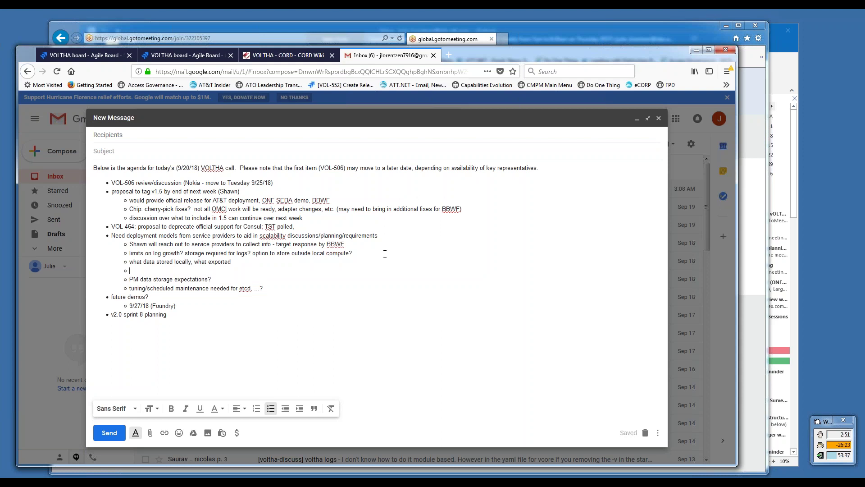
pyautogui.write('what')
pyautogui.write(' is stord in')
pyautogui.press('BackSpace')
pyautogui.press('BackSpace')
pyautogui.press('BackSpace')
pyautogui.press('BackSpace')
pyautogui.press('BackSpace')
pyautogui.press('BackSpace')
pyautogui.press('BackSpace')
pyautogui.press('BackSpace')
pyautogui.press('BackSpace')
pyautogui.press('BackSpace')
pyautogui.press('BackSpace')
pyautogui.press('BackSpace')
pyautogui.write('g')
pyautogui.press('BackSpace')
pyautogui.write('goes in KV ')
pyautogui.write('store')
pyautogui.write('data')
pyautogui.moveTo(112, 182); pyautogui.dragTo(134, 181)
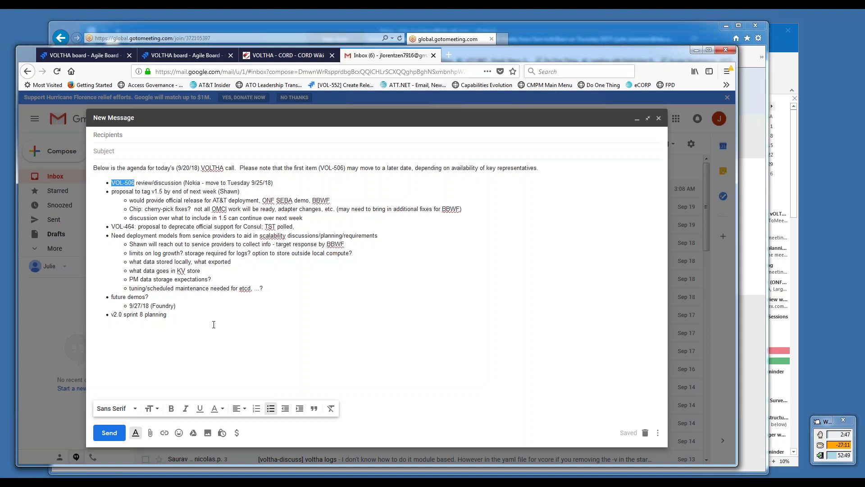
pyautogui.moveTo(188, 305); pyautogui.dragTo(131, 305)
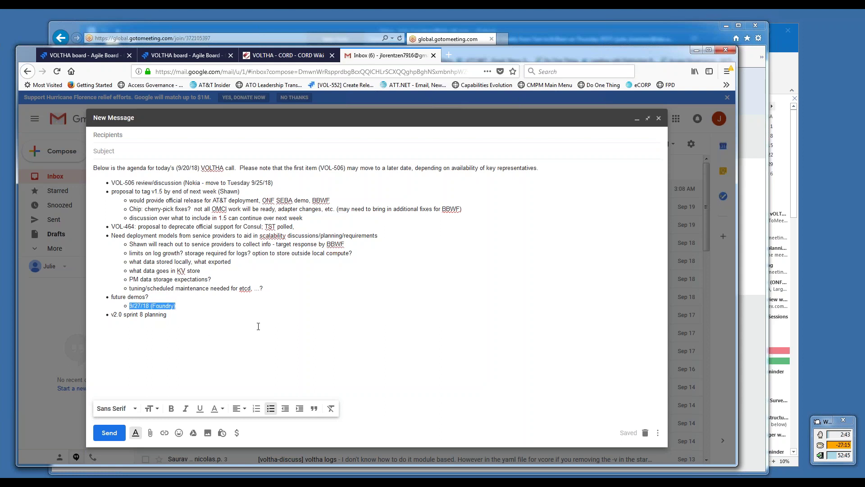
pyautogui.click(331, 308)
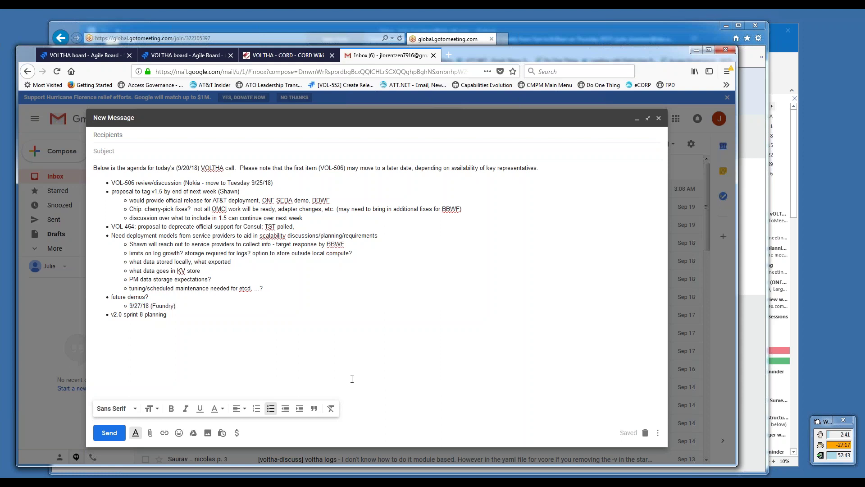